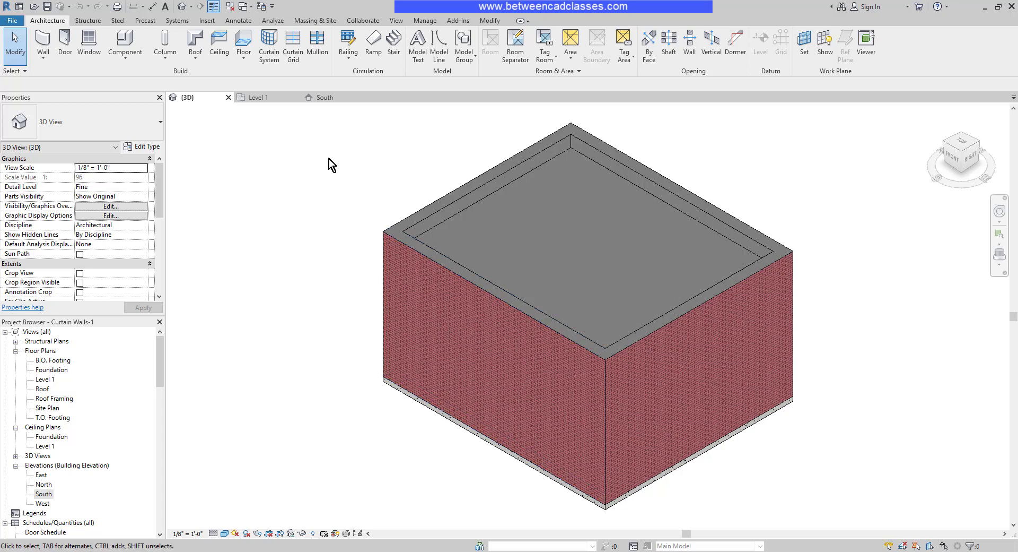
Step: In the South elevation, cut a rectangular wall opening about 13'-2" wide and 6'-8" high in the brick wall
click(338, 100)
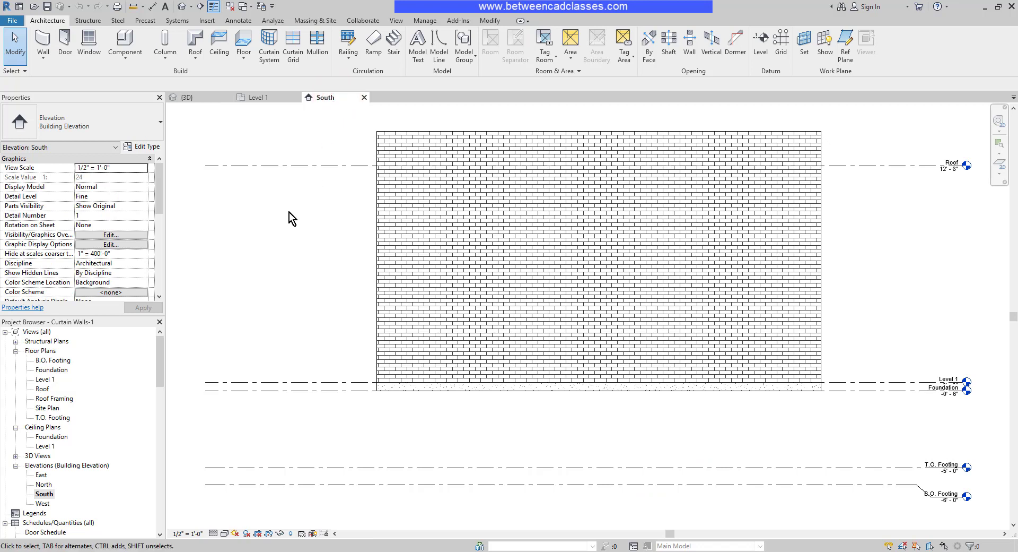
click(692, 51)
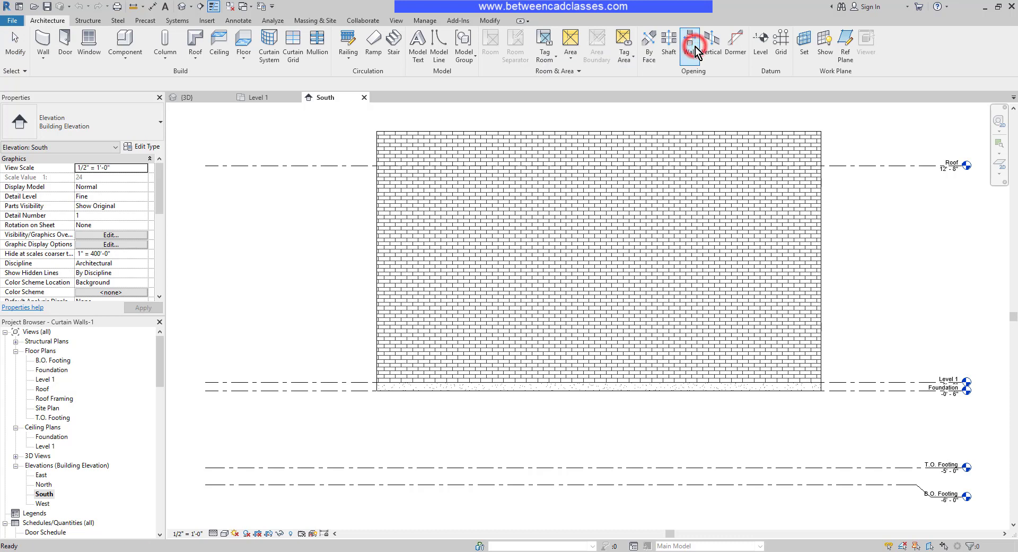
click(605, 131)
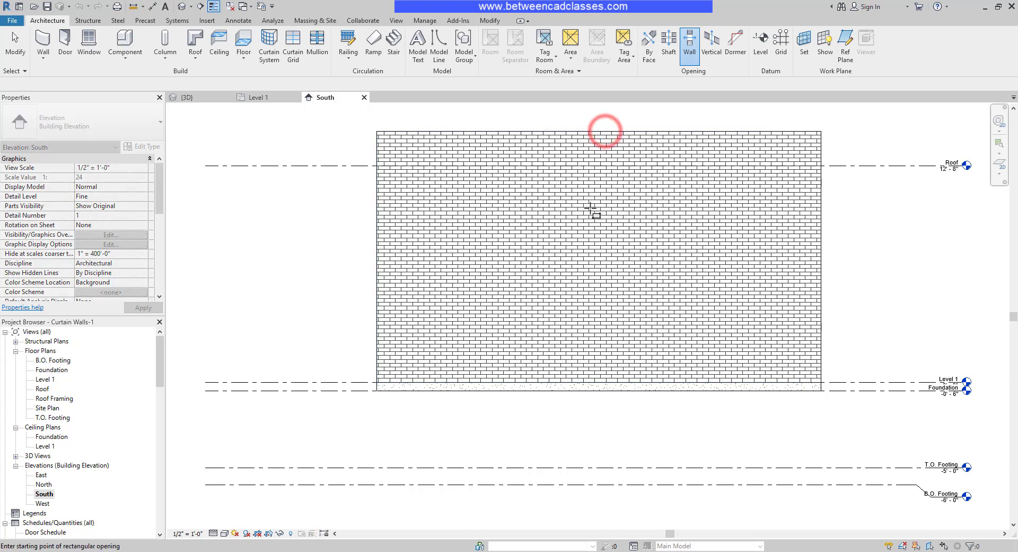
click(493, 242)
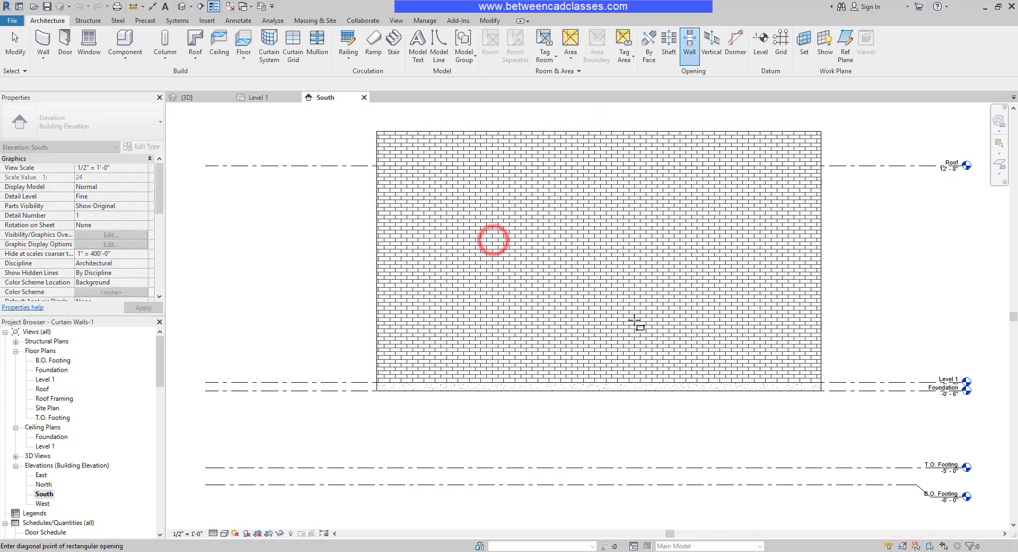
click(718, 354)
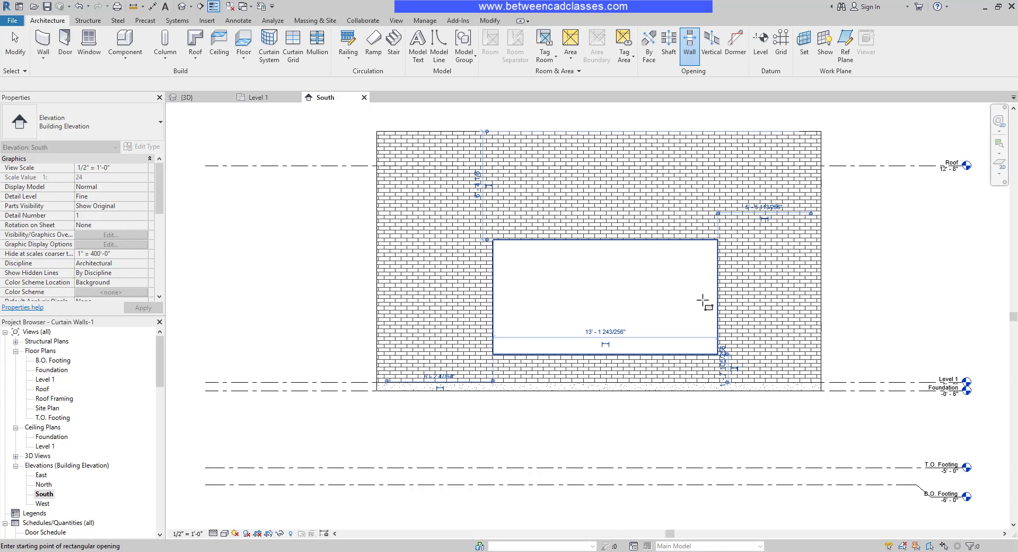
key(Escape)
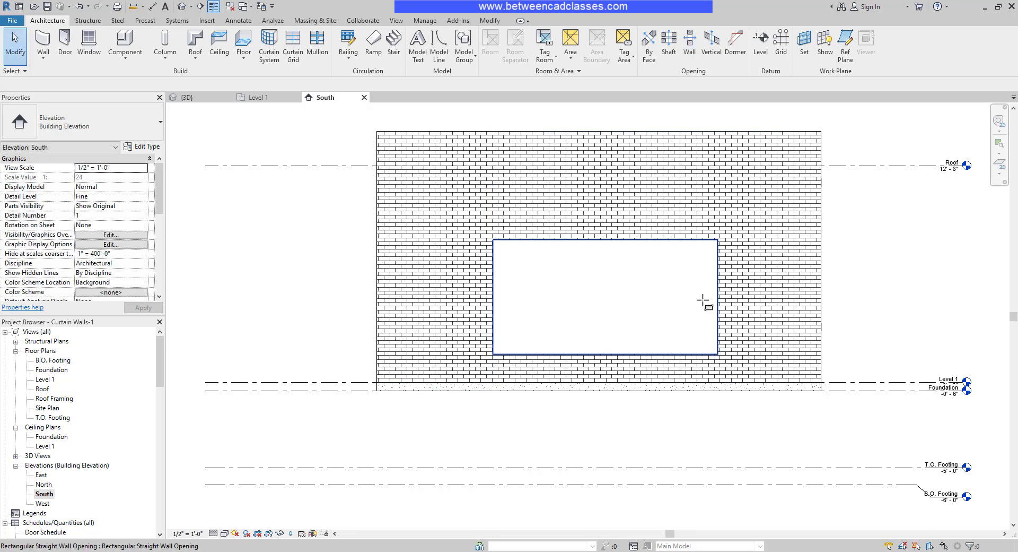
Step: Set the width of the rectangular wall opening to 13'
click(703, 301)
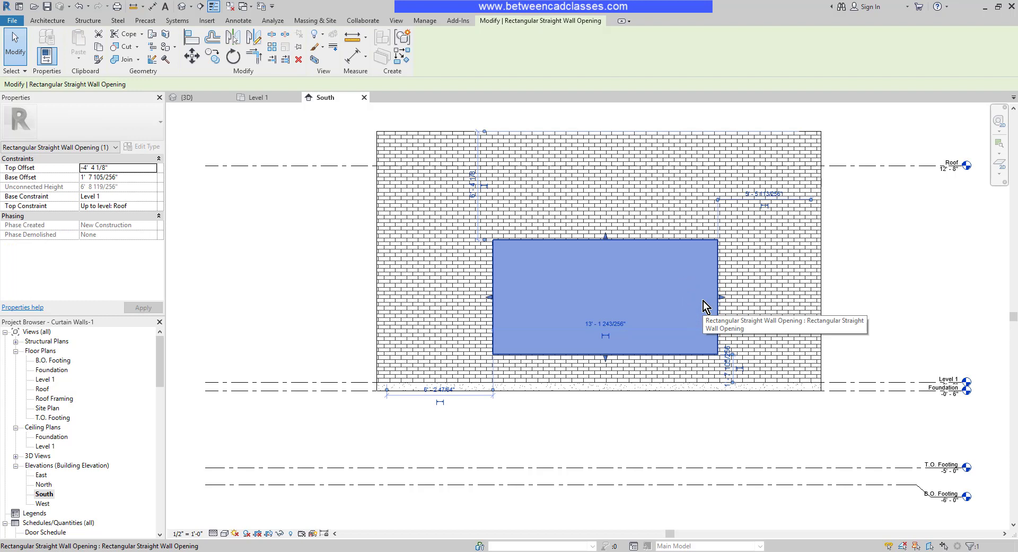
click(609, 325)
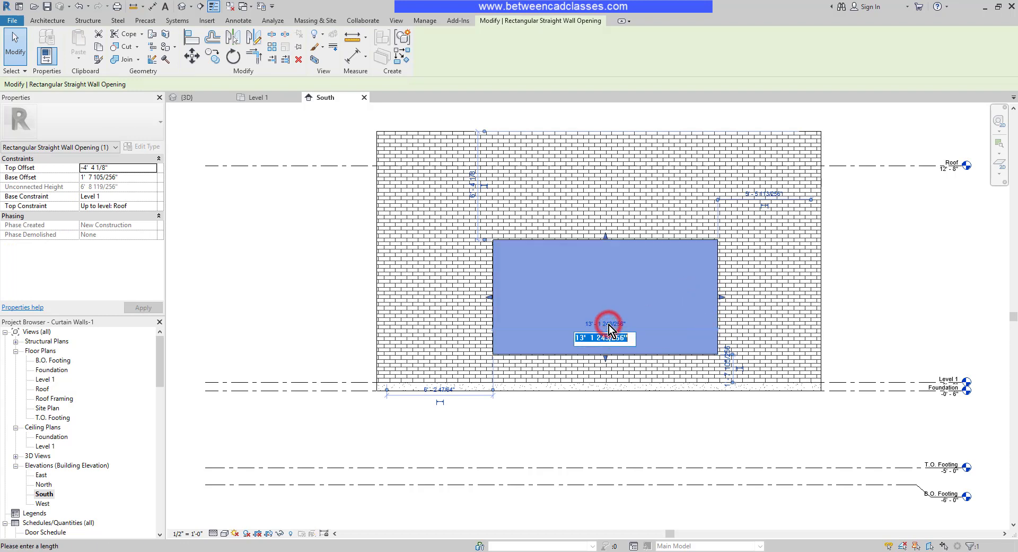
text(13)
key(Return)
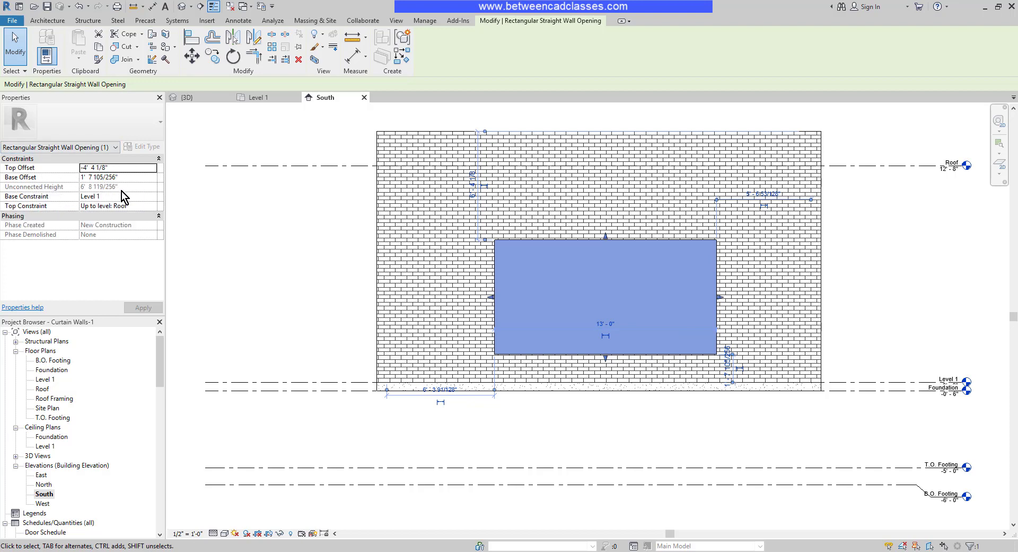
Step: Constrain the opening's top up to Level 1, with a base offset of 0 and a top offset of 9'
click(129, 180)
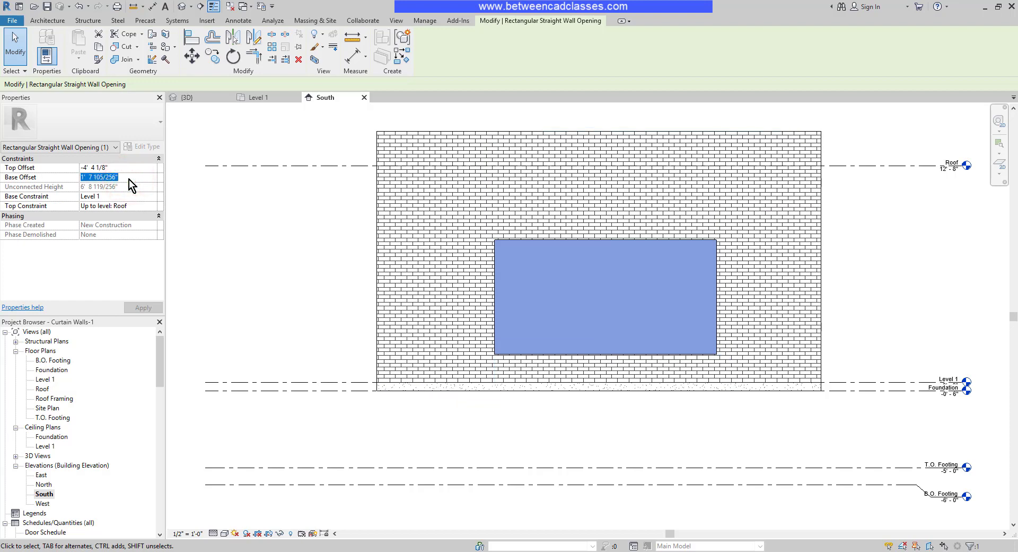
text(0)
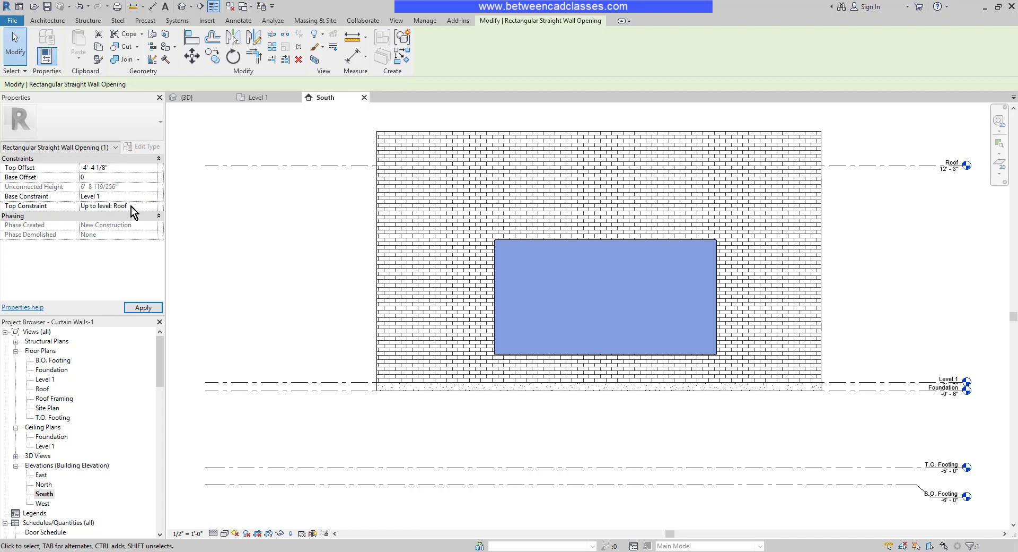
click(139, 206)
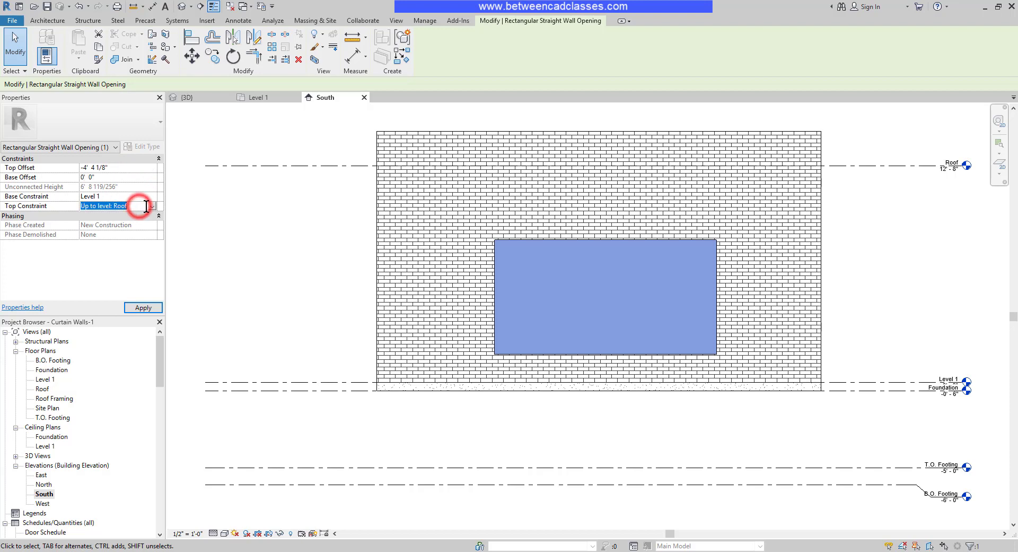
click(152, 207)
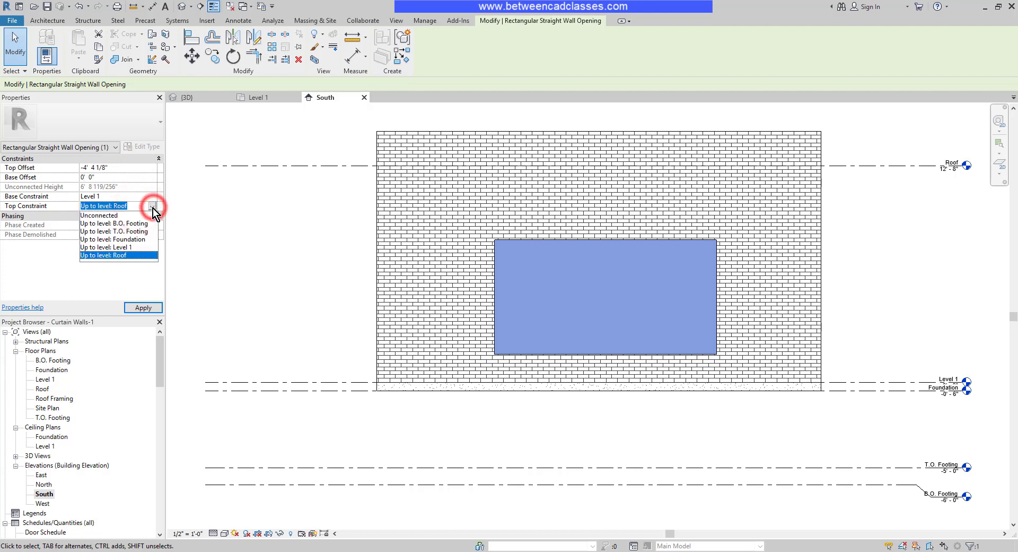
click(123, 247)
click(114, 168)
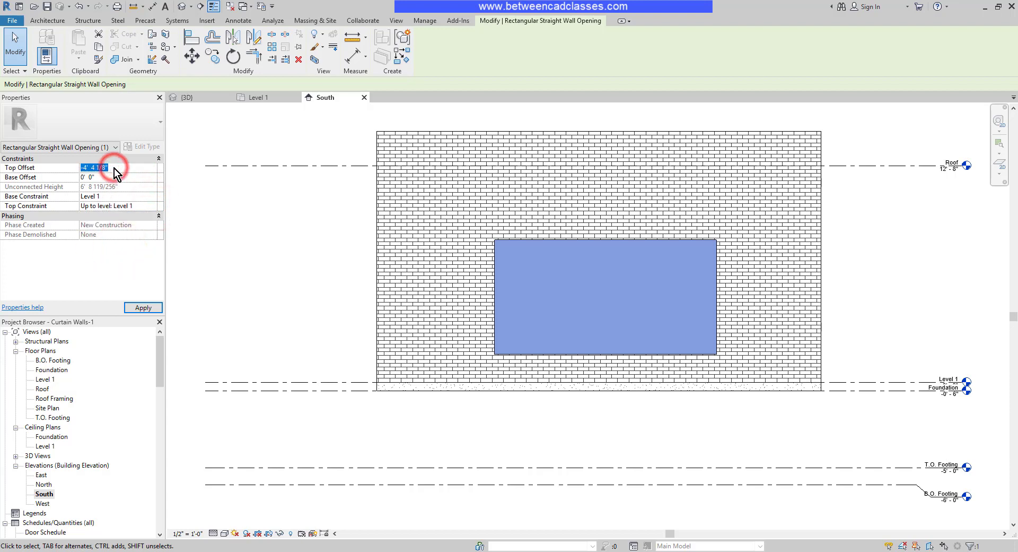
text(9)
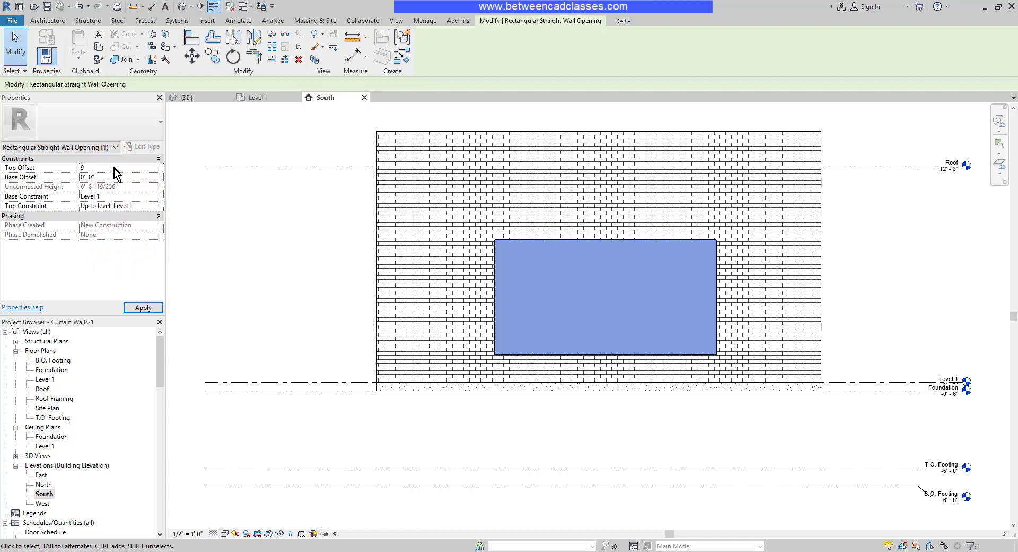
key(Return)
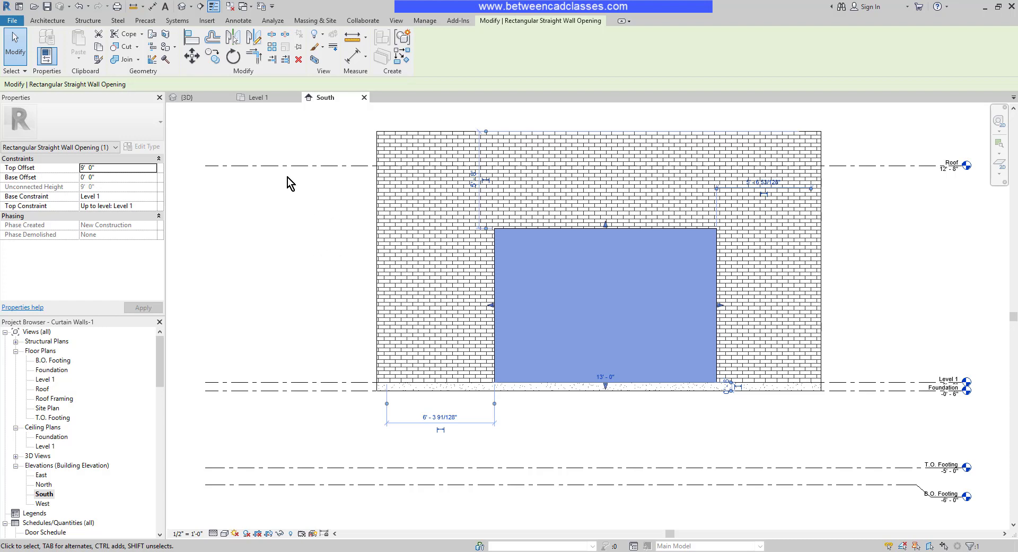
Step: Add an aligned dimension string above the wall, spanning both wall ends and both sides of the opening
click(152, 7)
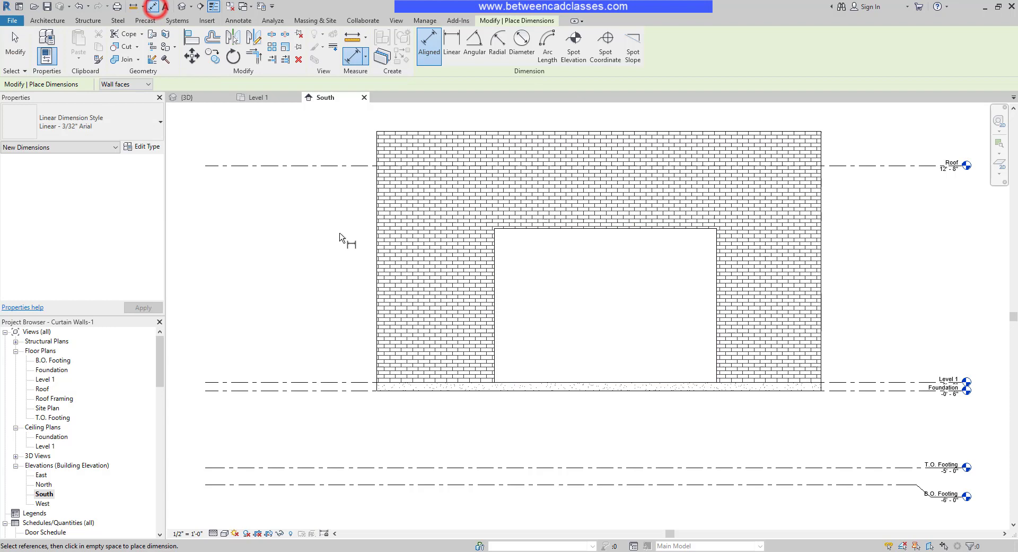
click(374, 246)
click(495, 268)
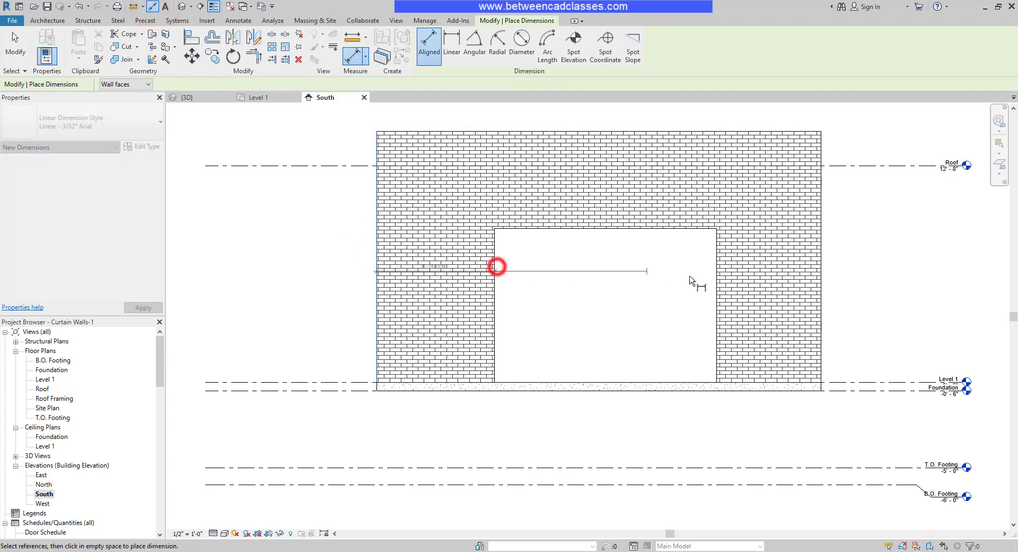
click(716, 277)
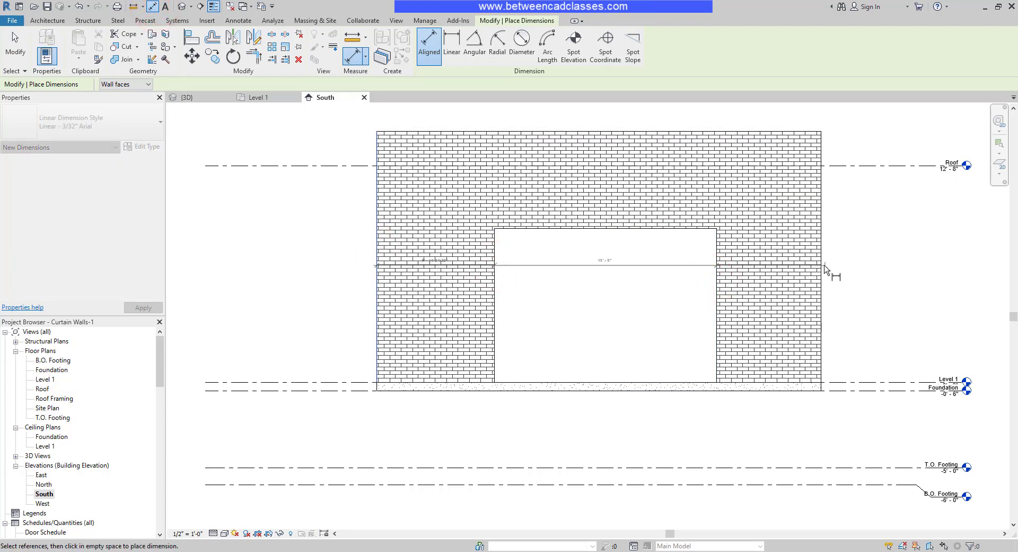
click(825, 265)
click(754, 110)
middle_drag(669, 208, 675, 255)
key(Escape)
key(Escape)
Step: Position the opening 6'-6" from the wall's left end using the dimension string
click(593, 303)
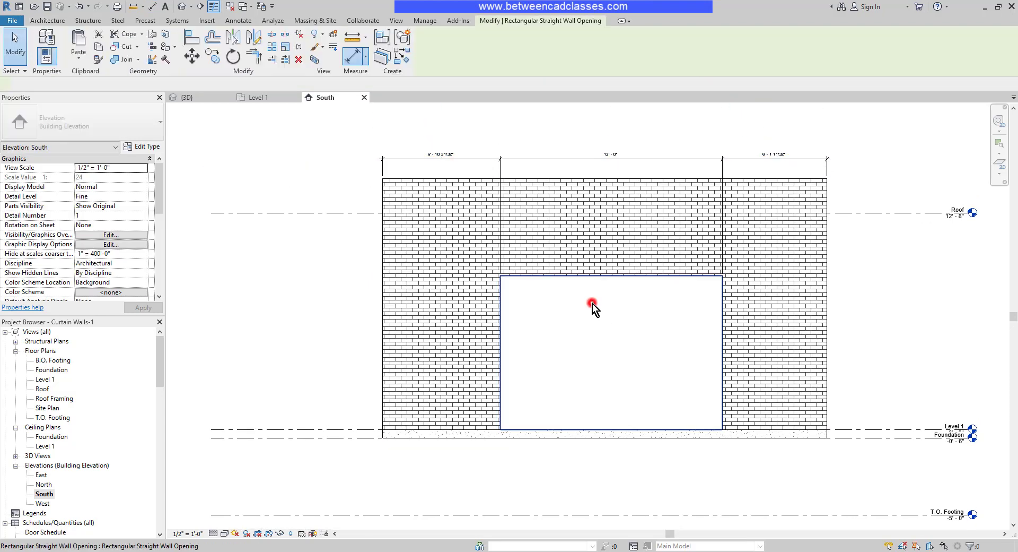
click(436, 152)
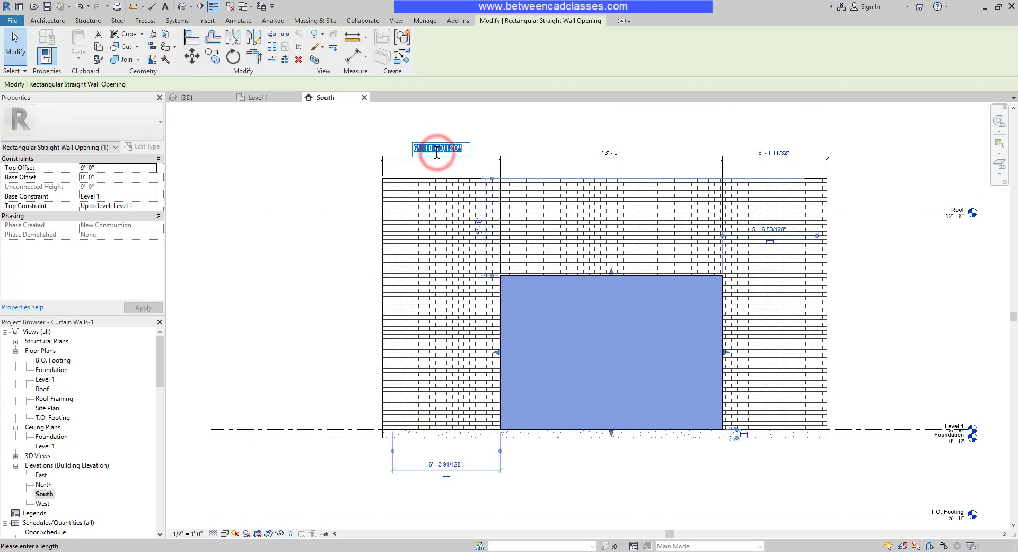
text(6 6)
key(Return)
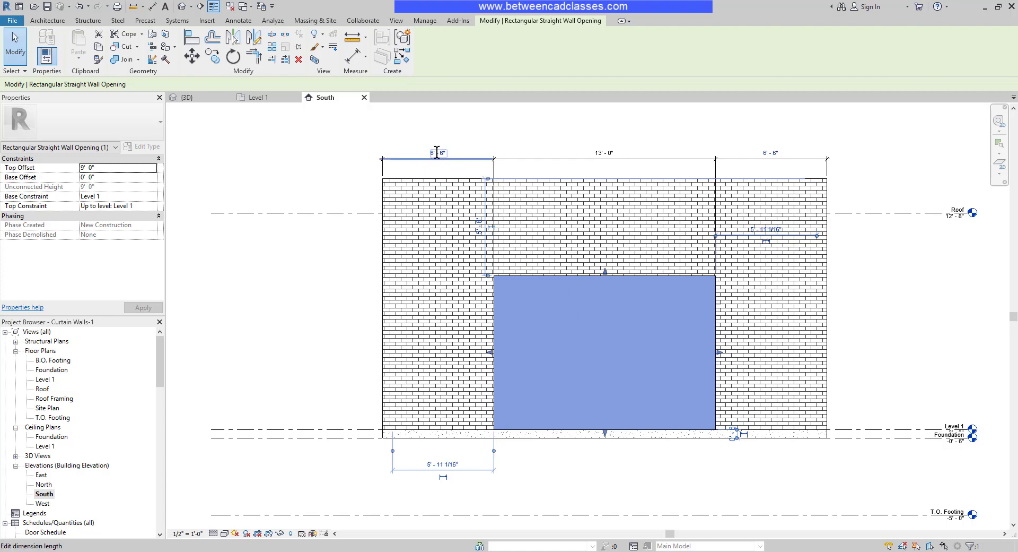
click(629, 120)
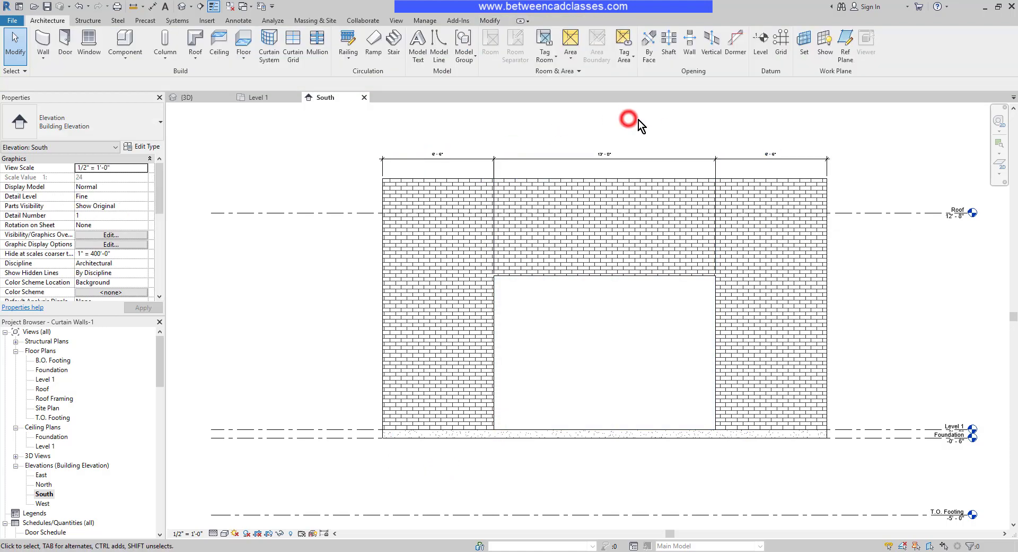
click(714, 117)
Step: In the Level 1 floor plan, start a new wall of type Curtain Wall with an unconnected height of 9'
click(262, 97)
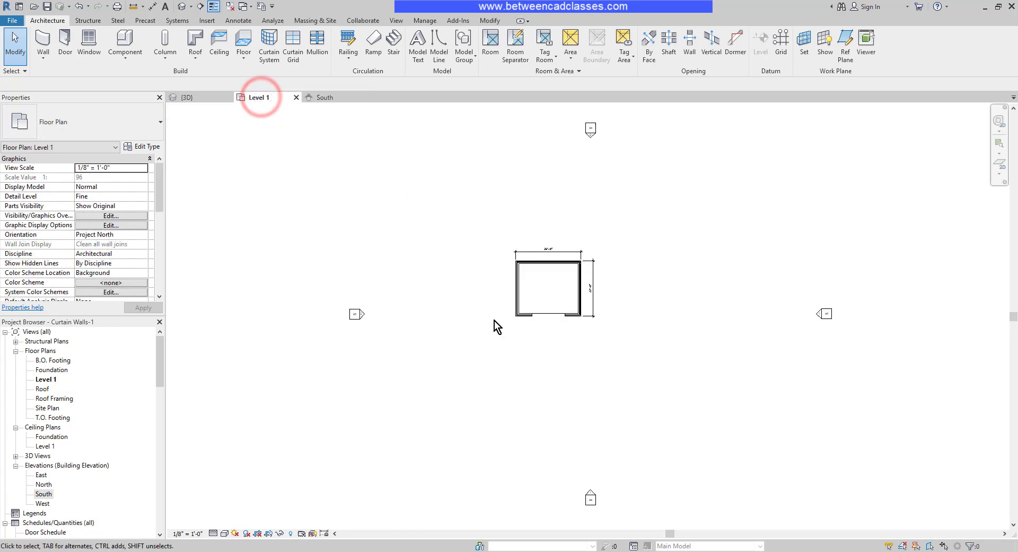
scroll(549, 324, up, 6)
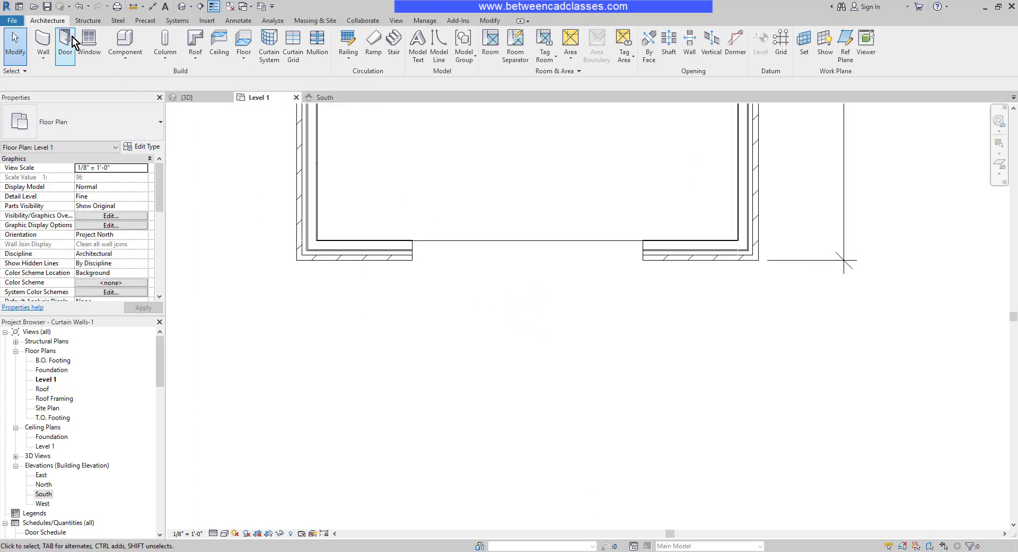
click(44, 38)
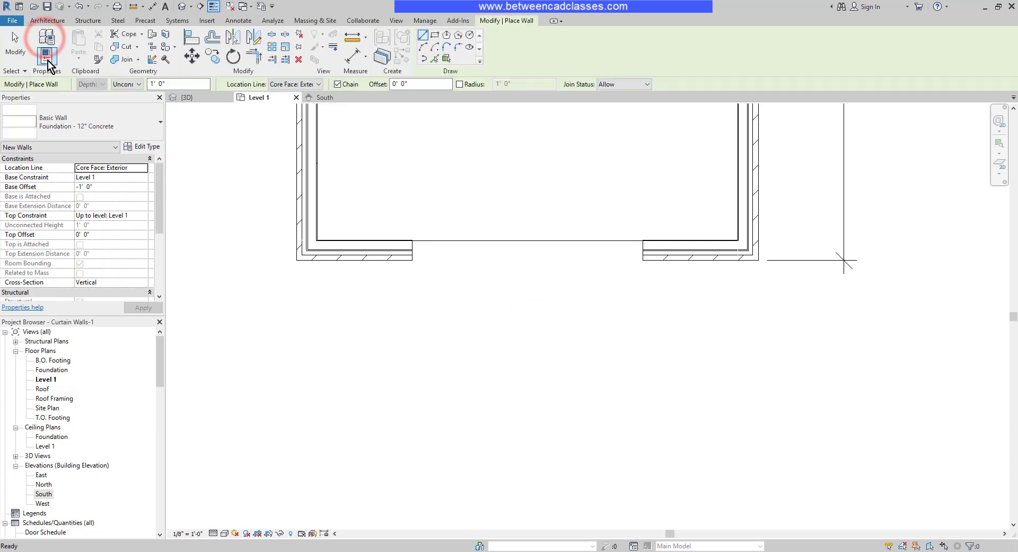
click(132, 124)
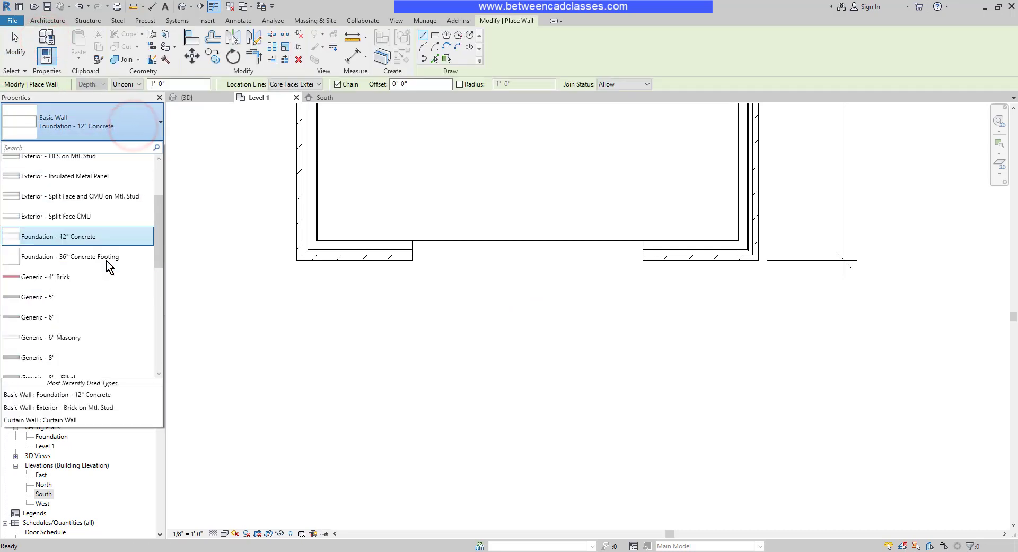
scroll(109, 266, down, 6)
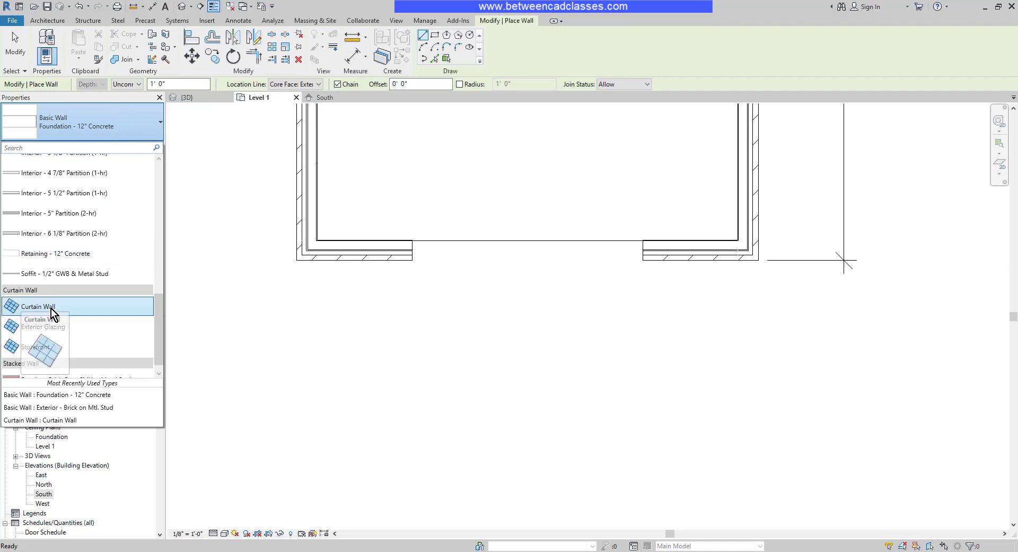
click(51, 308)
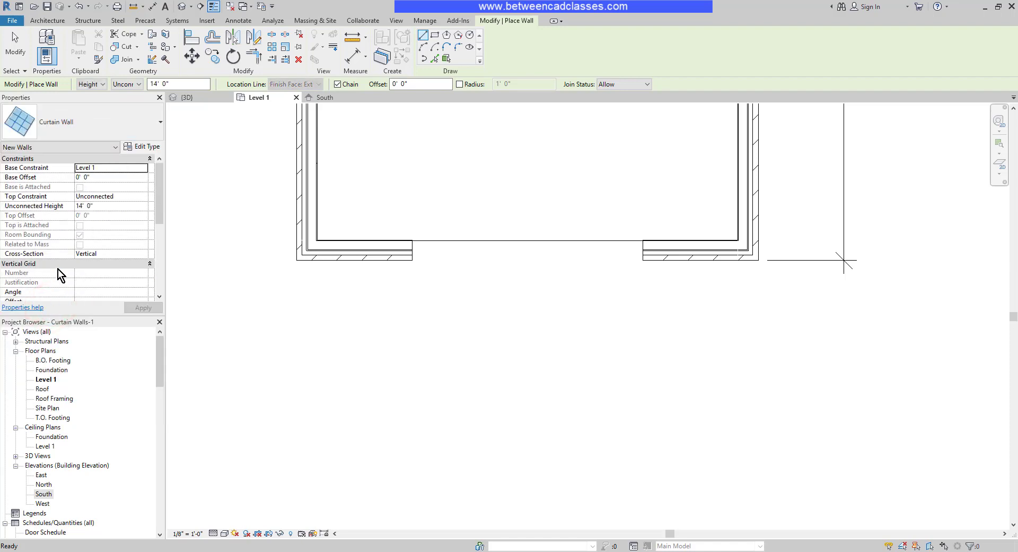
click(111, 206)
text(9)
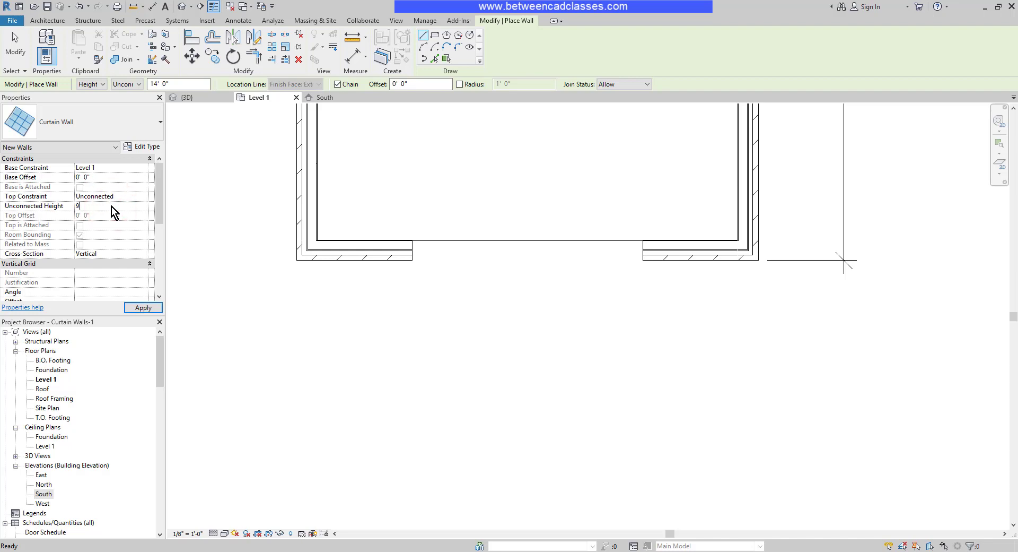
key(Return)
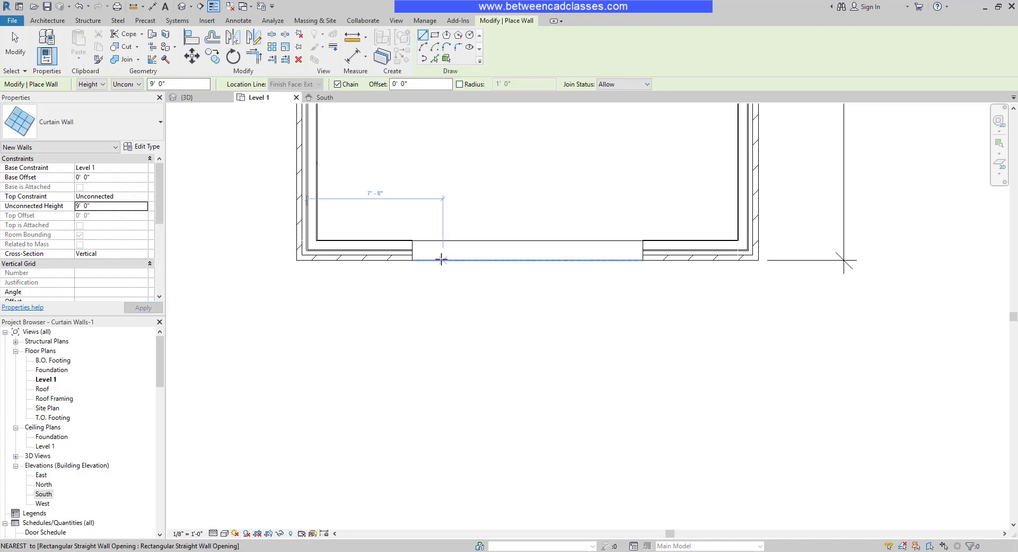
Step: Draw the curtain wall across the full width of the opening along the host wall's core line, flipping its orientation toward the exterior
click(415, 250)
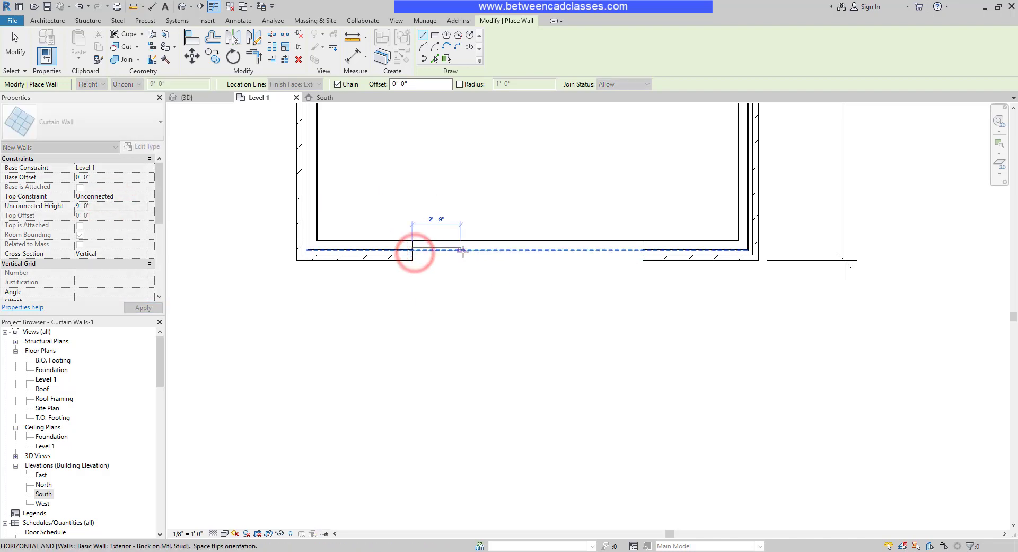
scroll(454, 251, up, 3)
scroll(491, 249, up, 1)
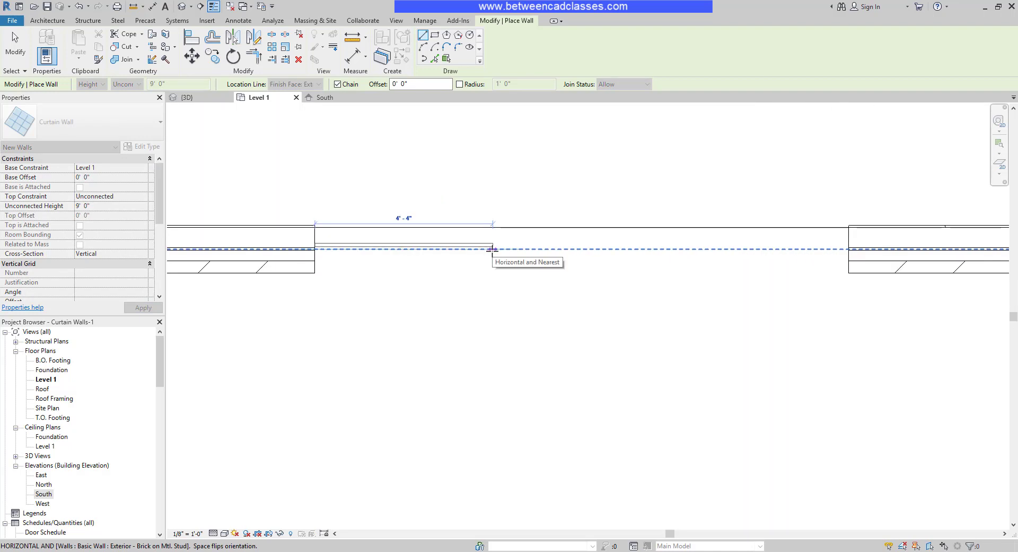
key(space)
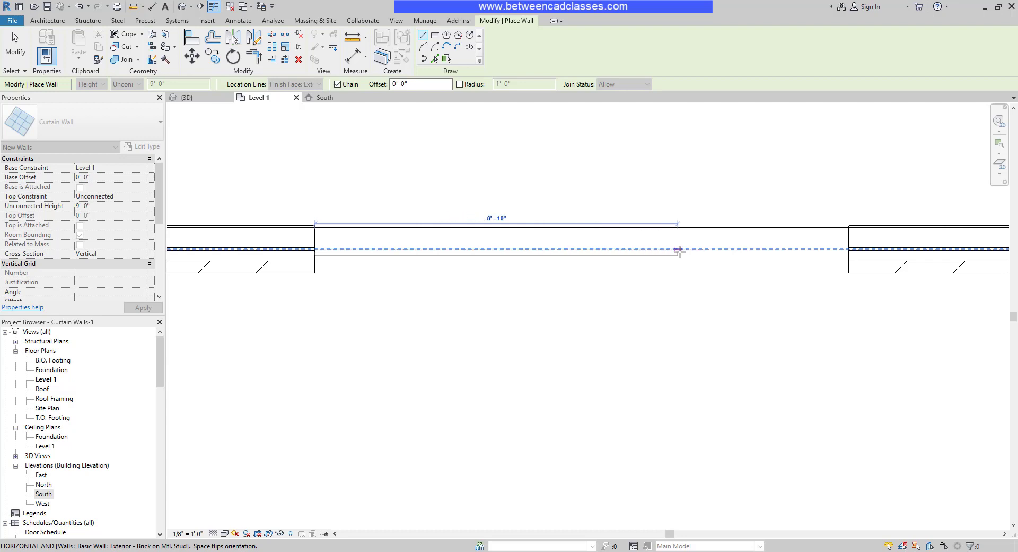
click(848, 247)
key(Escape)
key(Escape)
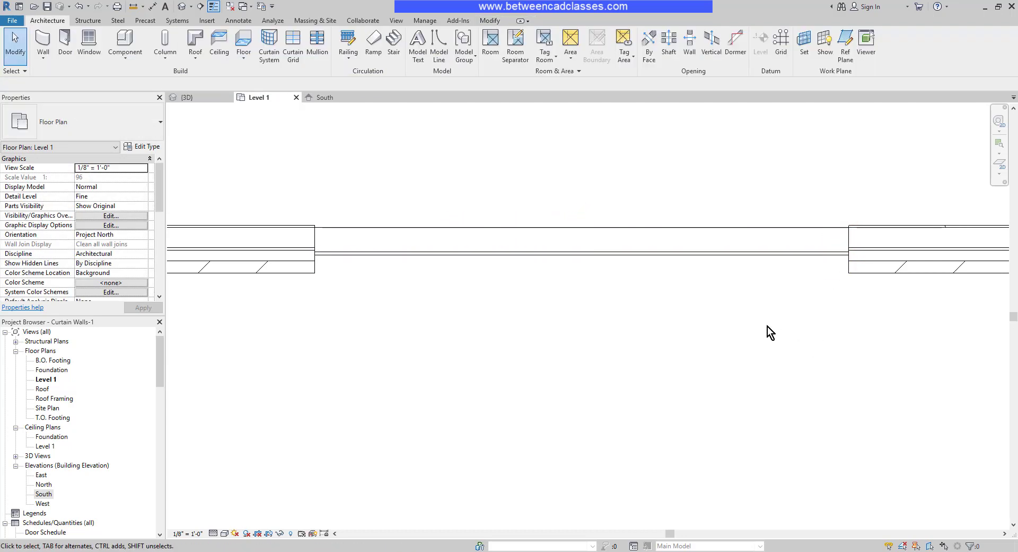
Step: Examine the curtain wall in the brick wall's opening in the 3D view
click(202, 97)
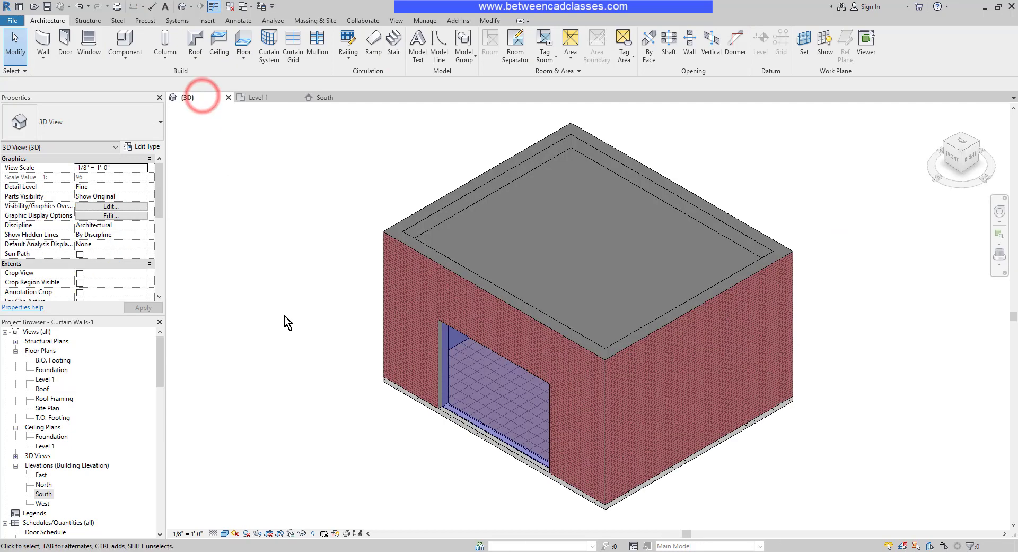
scroll(479, 477, up, 5)
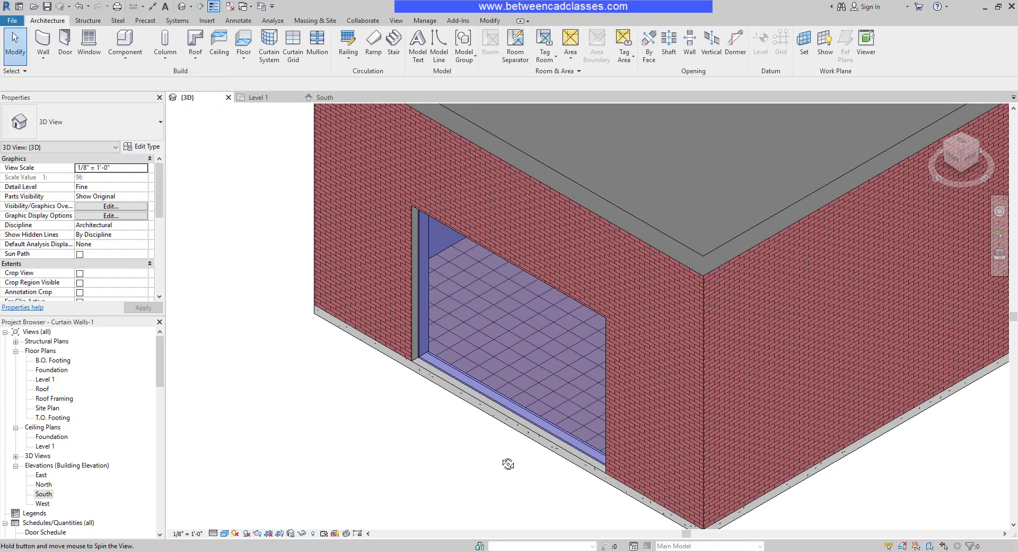
shift+middle_drag(509, 464, 491, 437)
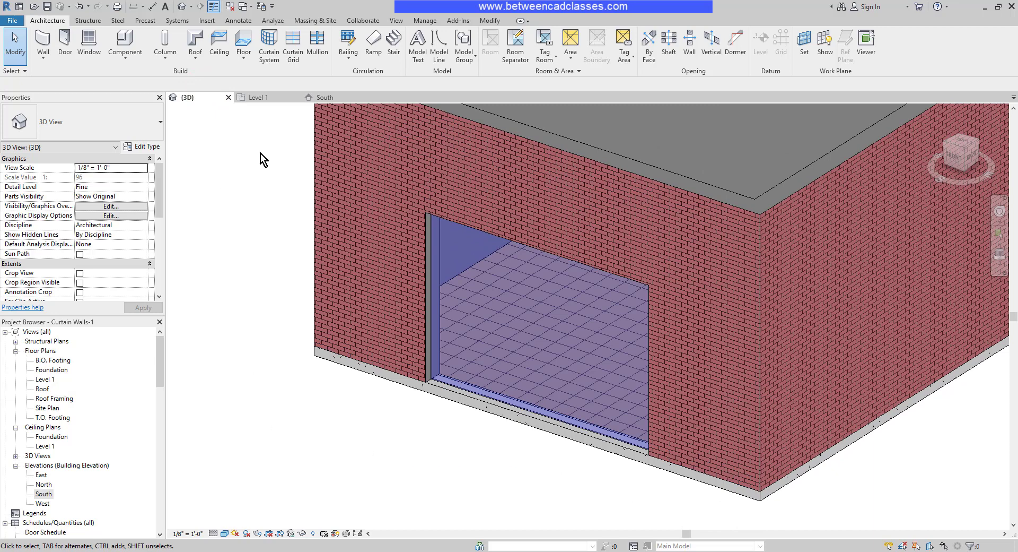
Step: In the South elevation, place five full-height vertical curtain grid lines, spaced about 3'-2", 1'-8", 2', 2' and 2' from the left edge
click(339, 97)
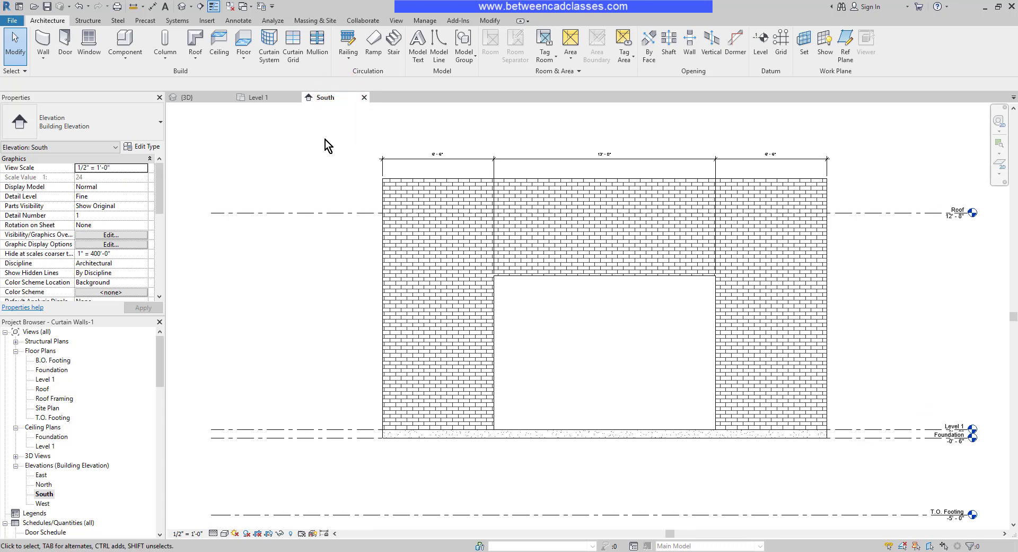
click(294, 51)
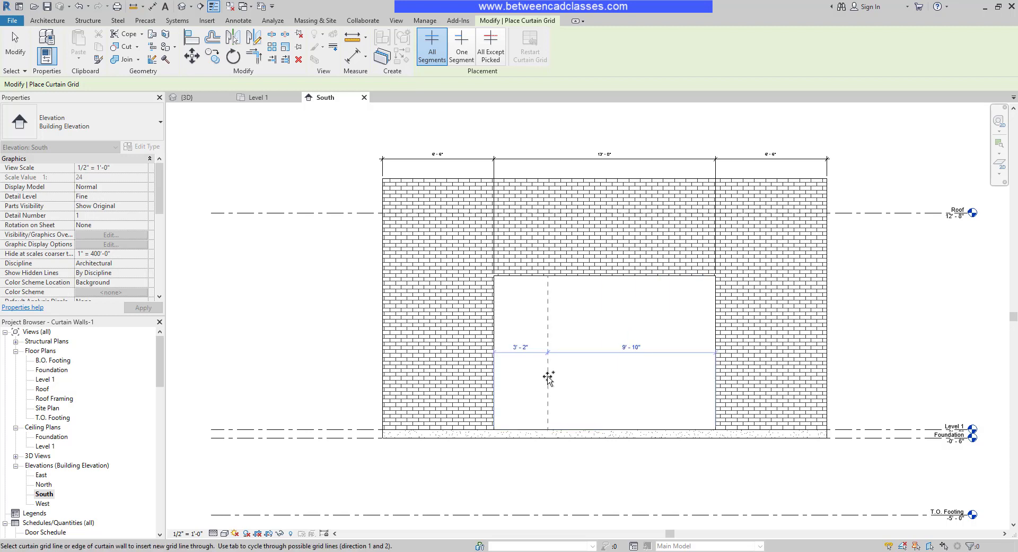
click(549, 376)
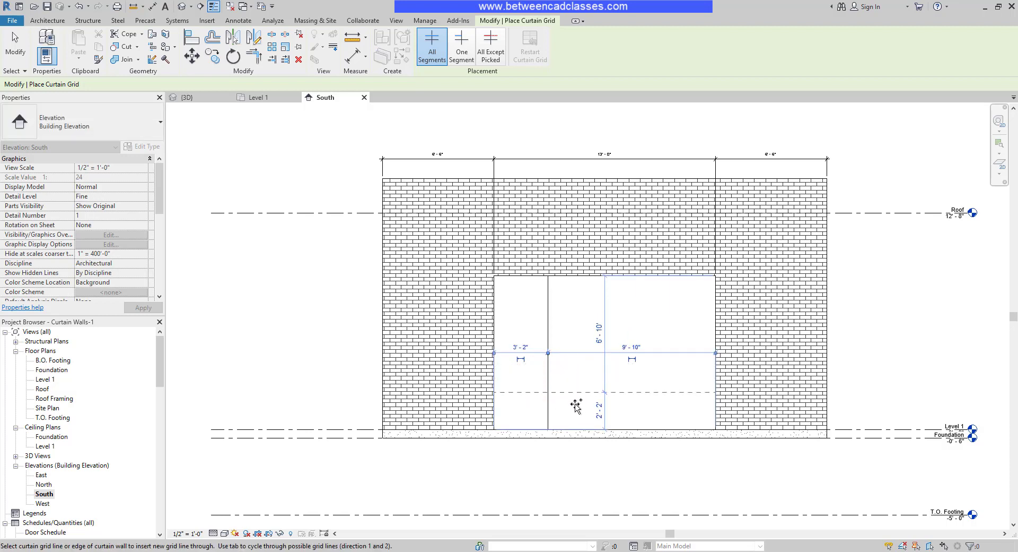
click(577, 430)
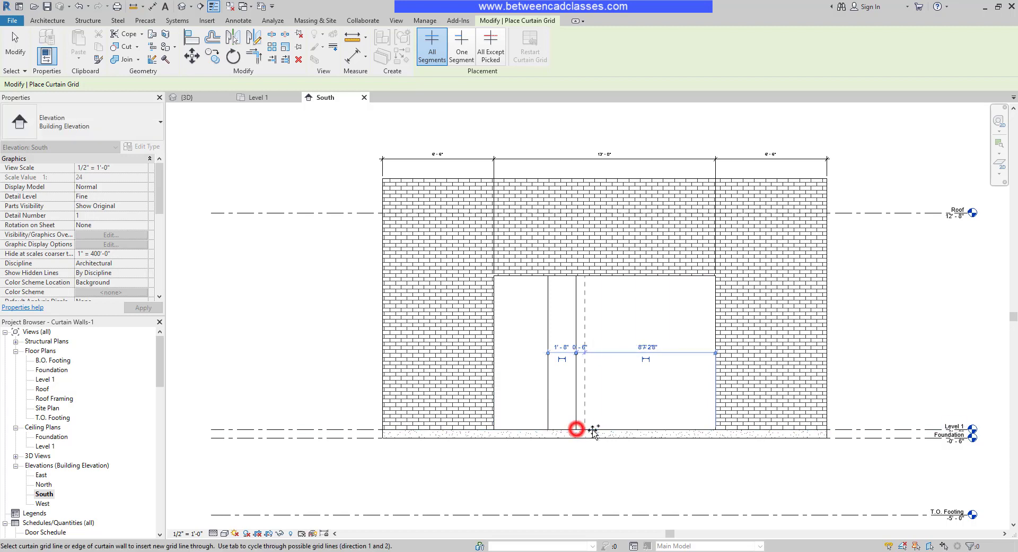
click(611, 430)
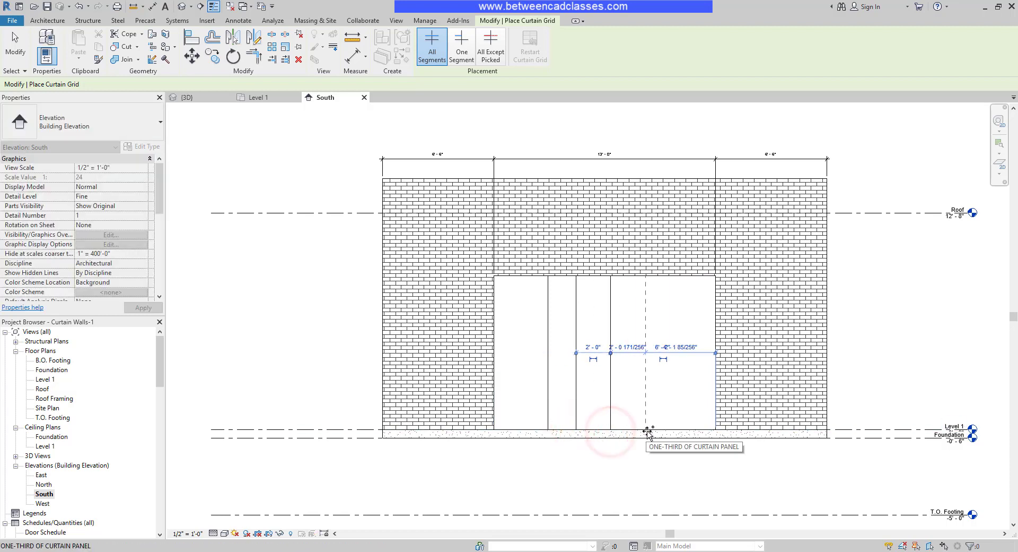
click(646, 431)
click(682, 430)
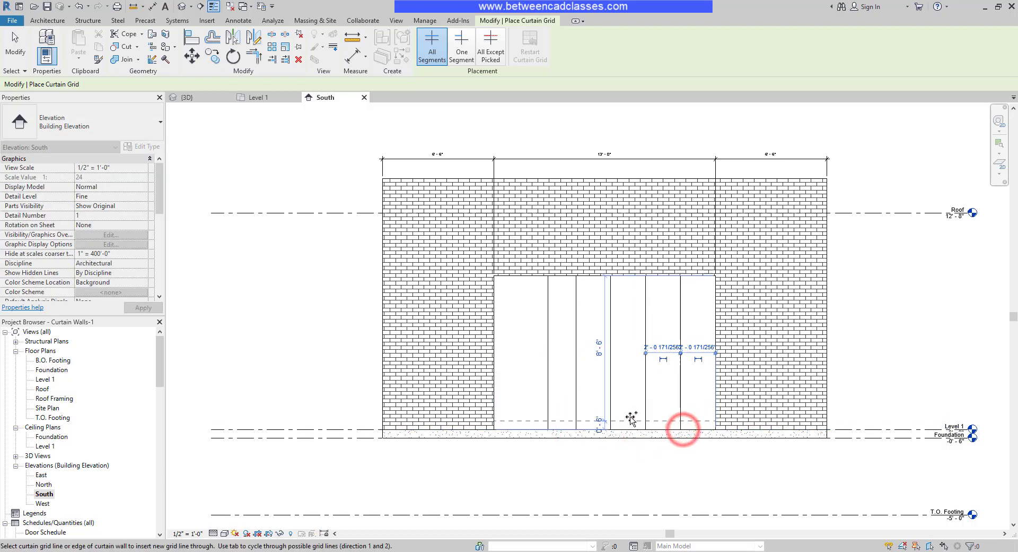
Step: Place two horizontal grid lines across the curtain wall, dividing its height into three 3' rows
click(495, 378)
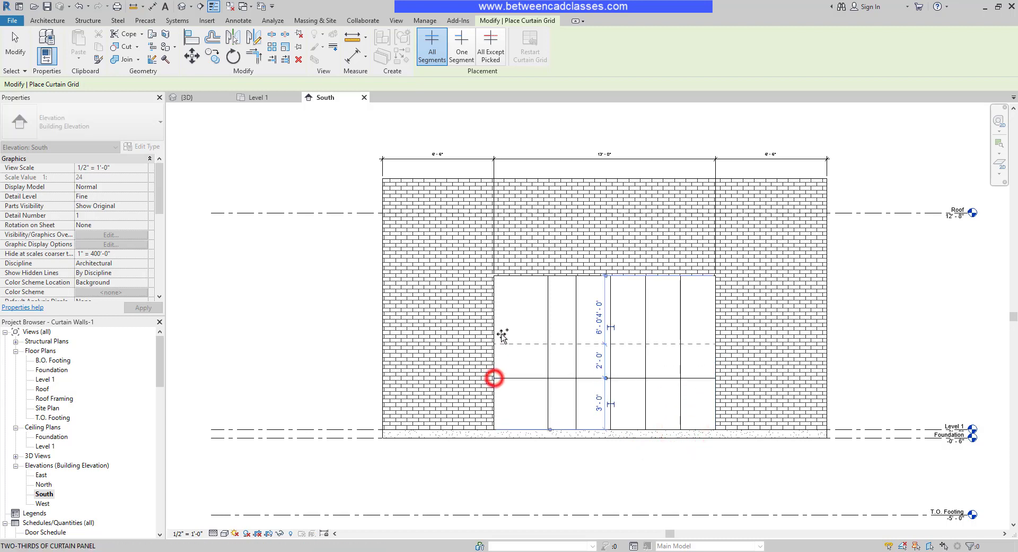
click(495, 326)
key(Escape)
key(Escape)
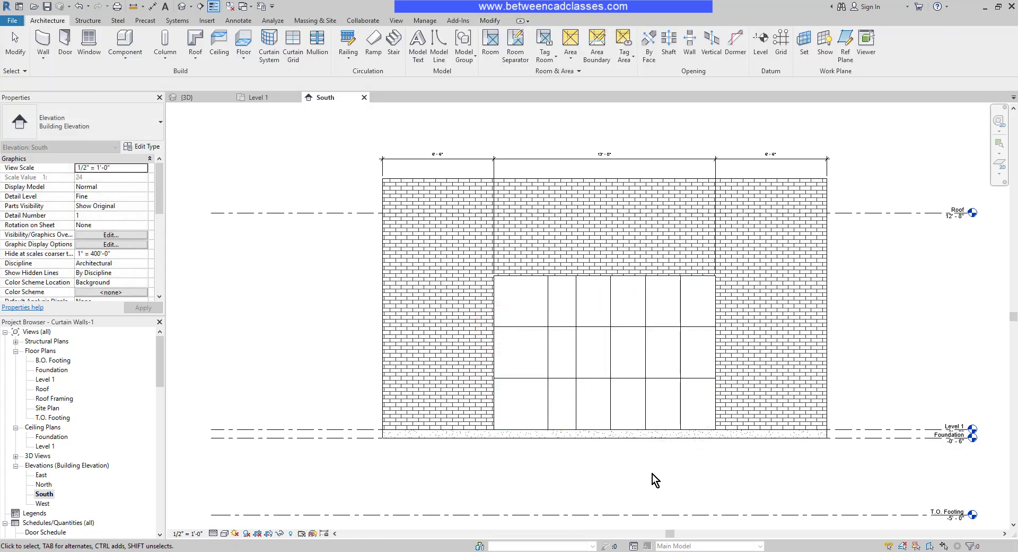
Step: Add an aligned dimension string below the curtain wall, spanning both side edges and all five vertical grid lines
scroll(652, 473, up, 2)
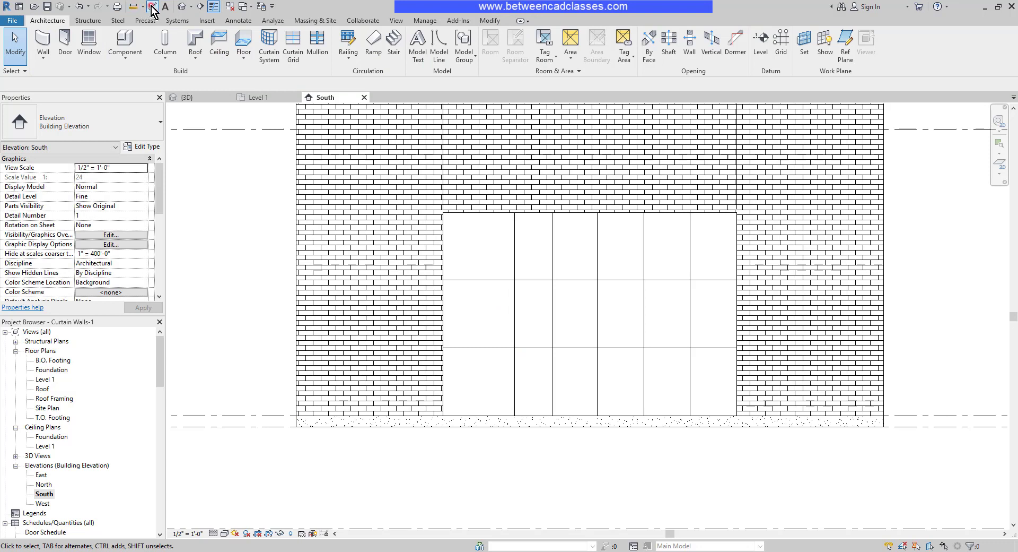
click(152, 7)
click(445, 388)
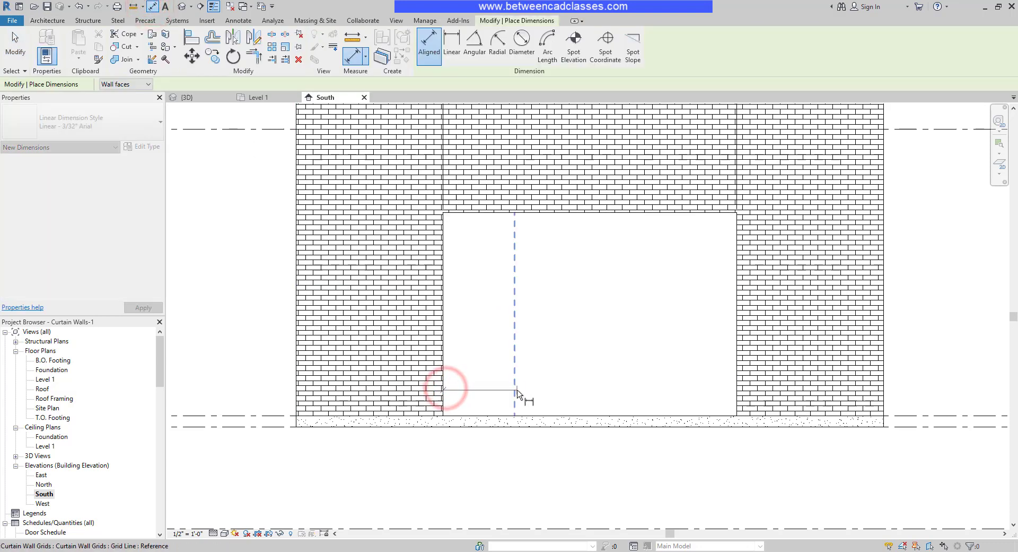
click(516, 388)
click(555, 393)
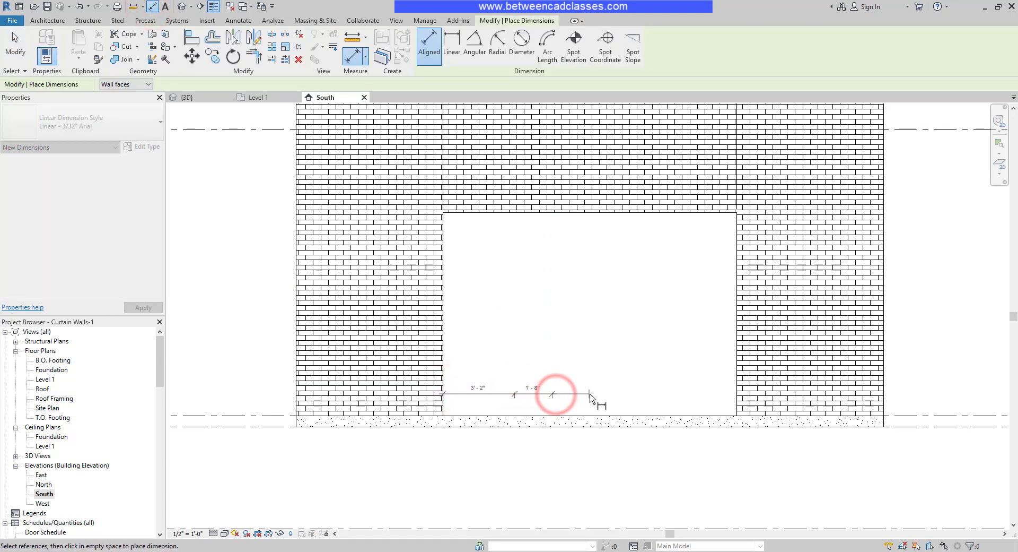
click(596, 398)
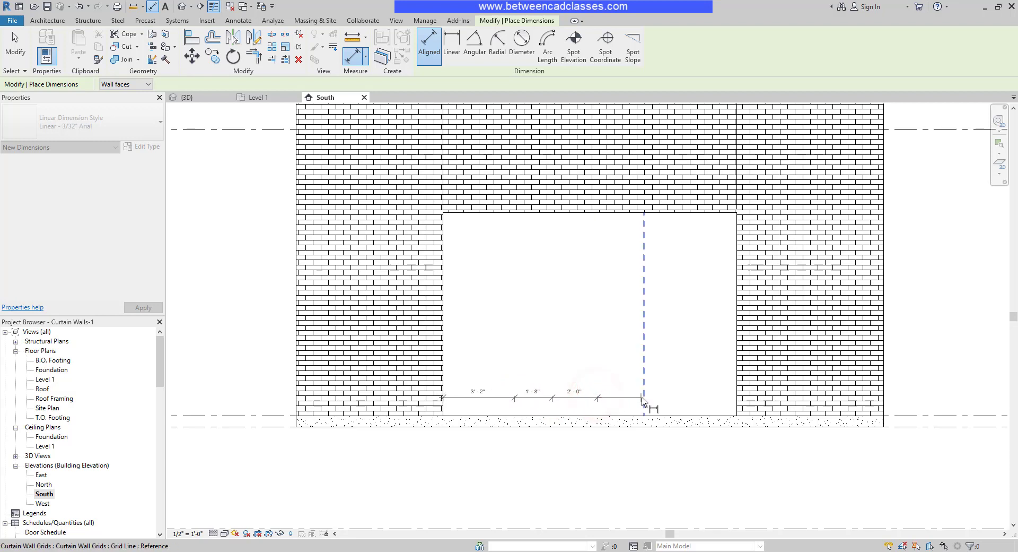
click(644, 398)
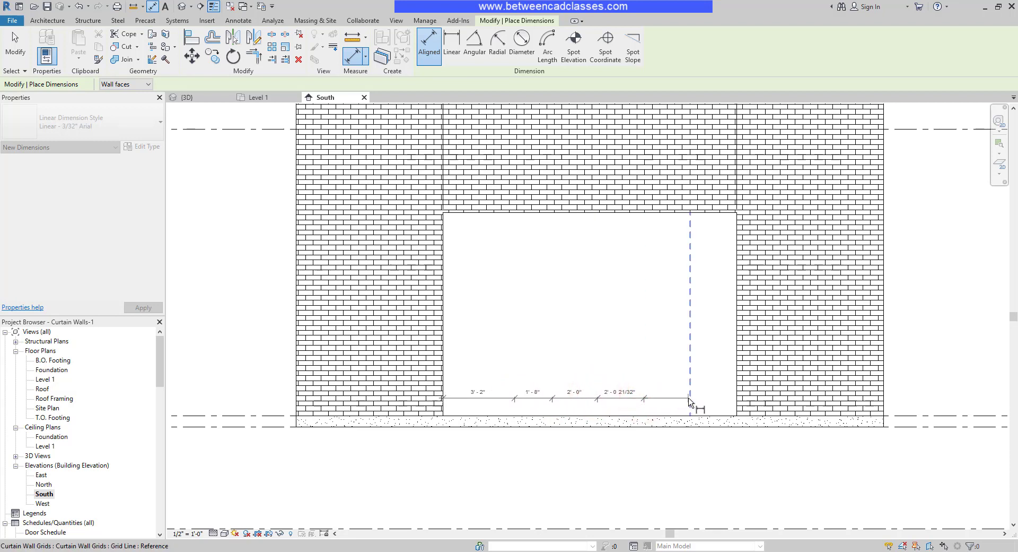
click(690, 397)
click(737, 395)
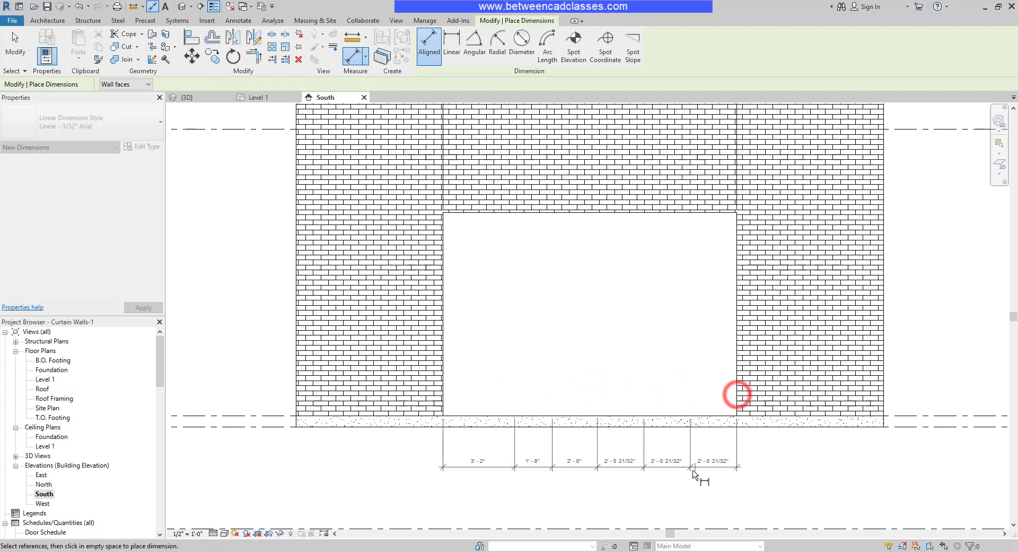
click(689, 473)
Step: Add a vertical aligned dimension string left of the brick wall, spanning the curtain wall's bottom, both horizontal grid lines and its top
click(489, 414)
click(483, 348)
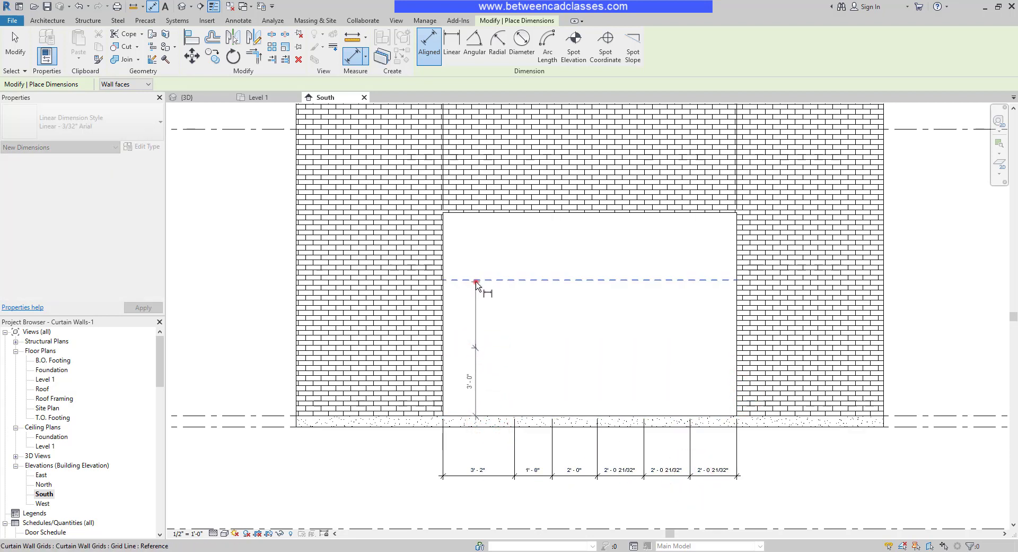
click(476, 279)
click(475, 217)
click(254, 269)
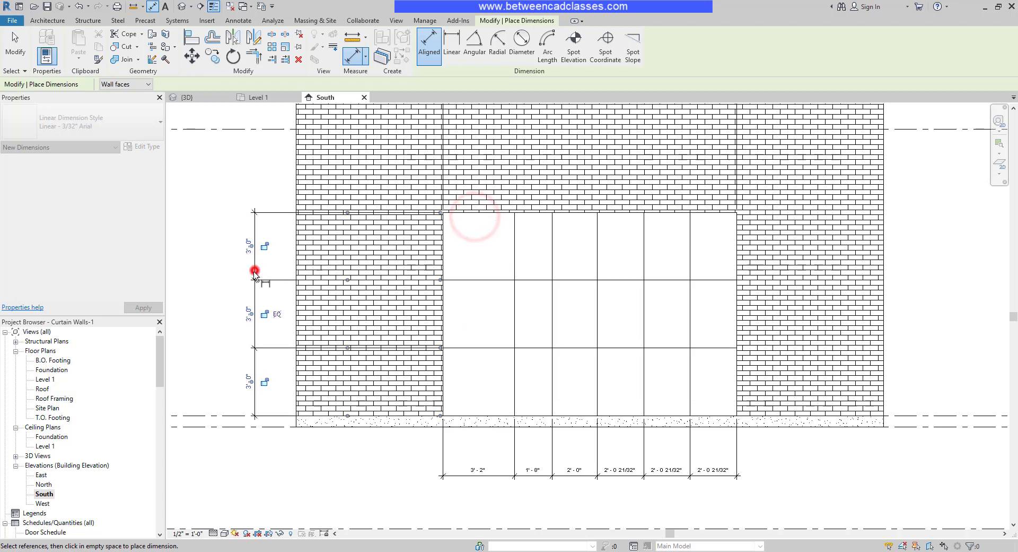
key(Escape)
key(Escape)
Step: Move the first two vertical grid lines from the left so the first two bays are each 1'-9" wide
click(516, 397)
click(479, 470)
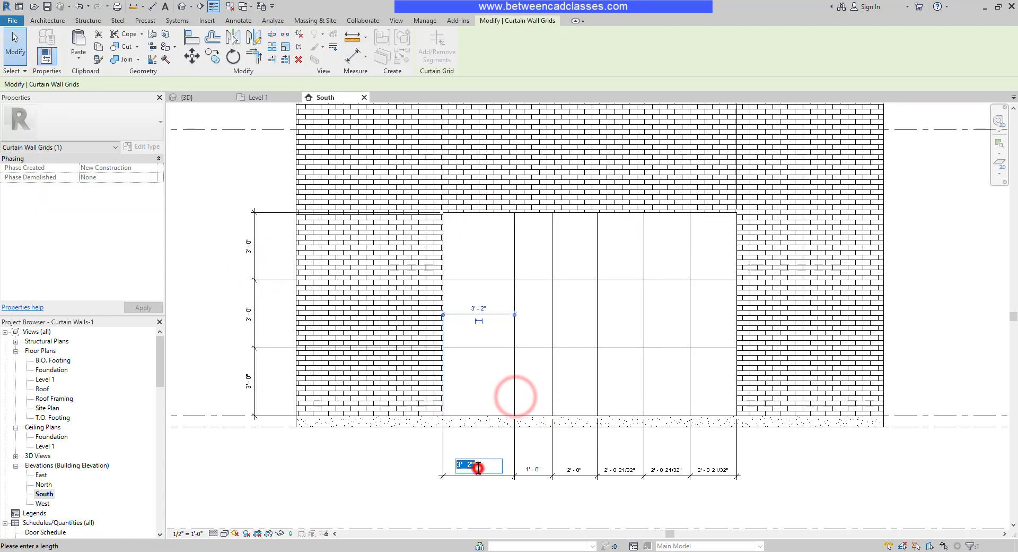
text(1)
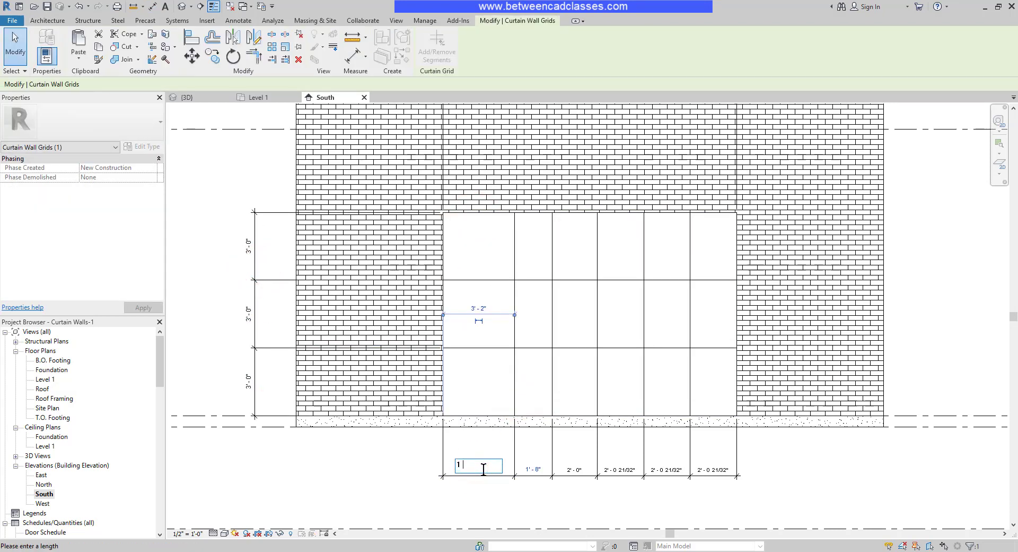
text(' - 9)
key(Return)
click(551, 387)
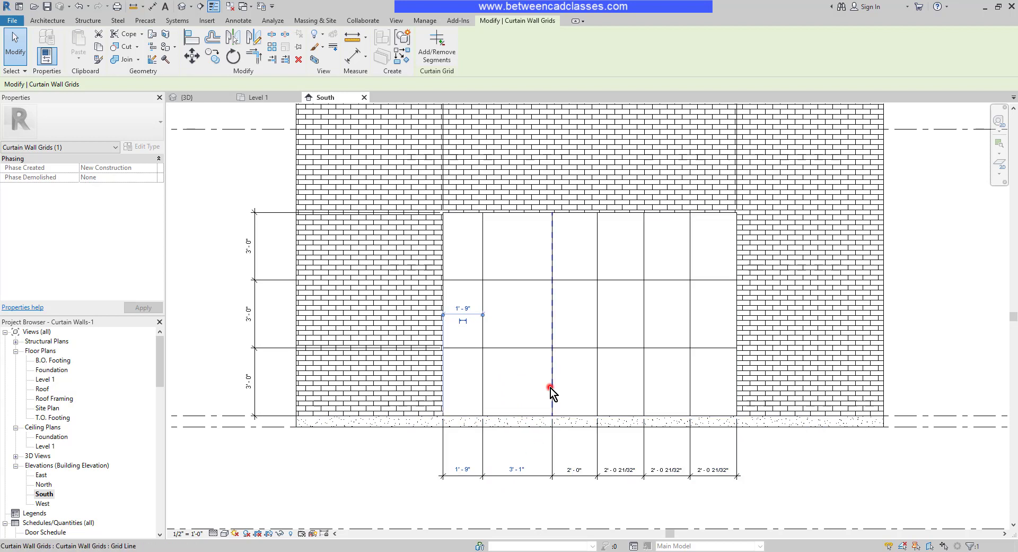
click(514, 466)
text(1 9)
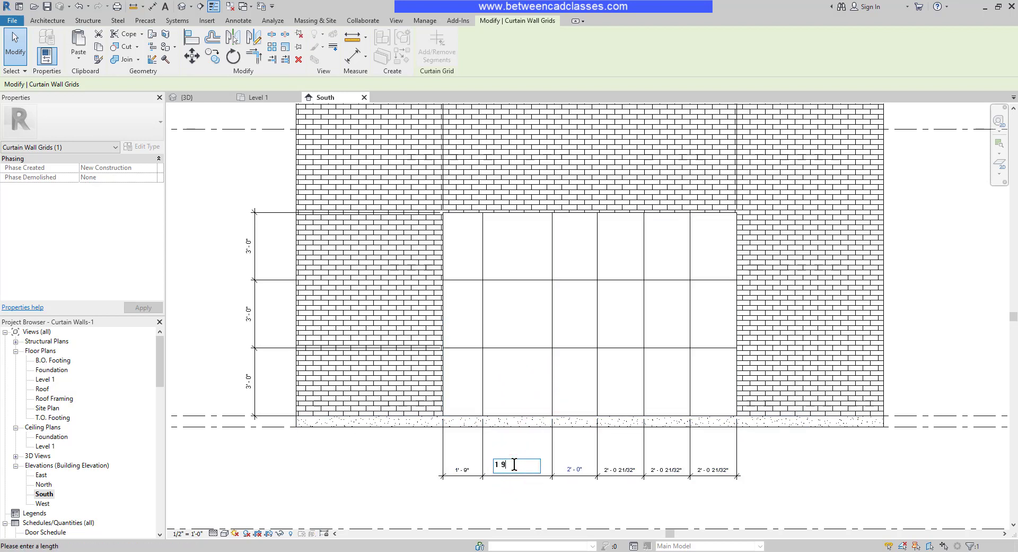
key(Return)
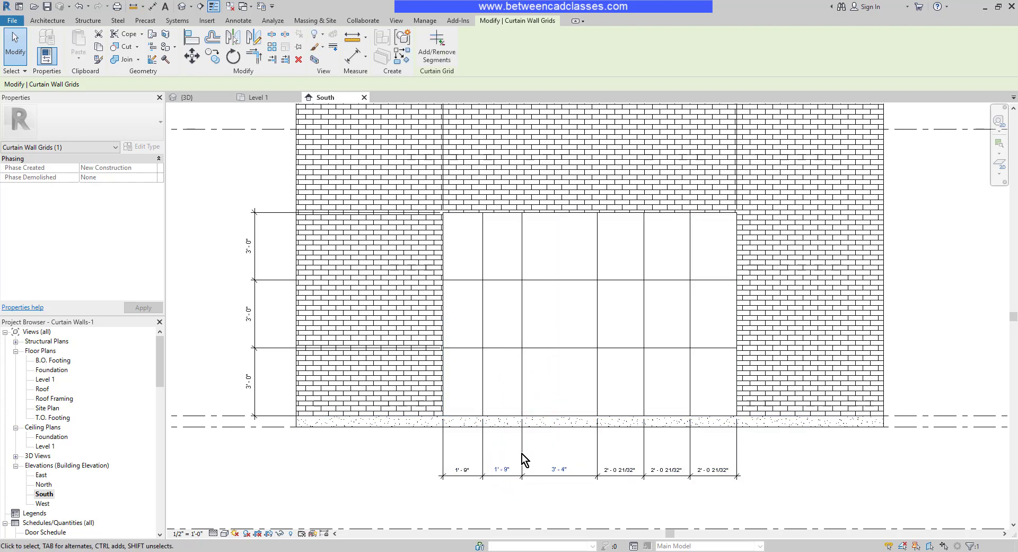
Step: Move the third and fourth vertical grid lines to make the two middle bays each 3' wide
click(600, 377)
click(560, 468)
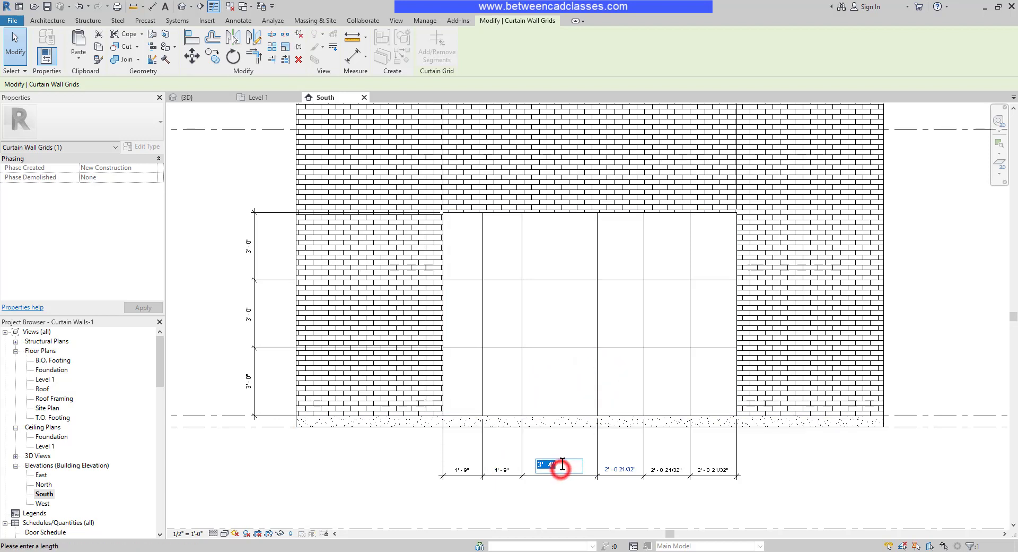
text(3)
key(Return)
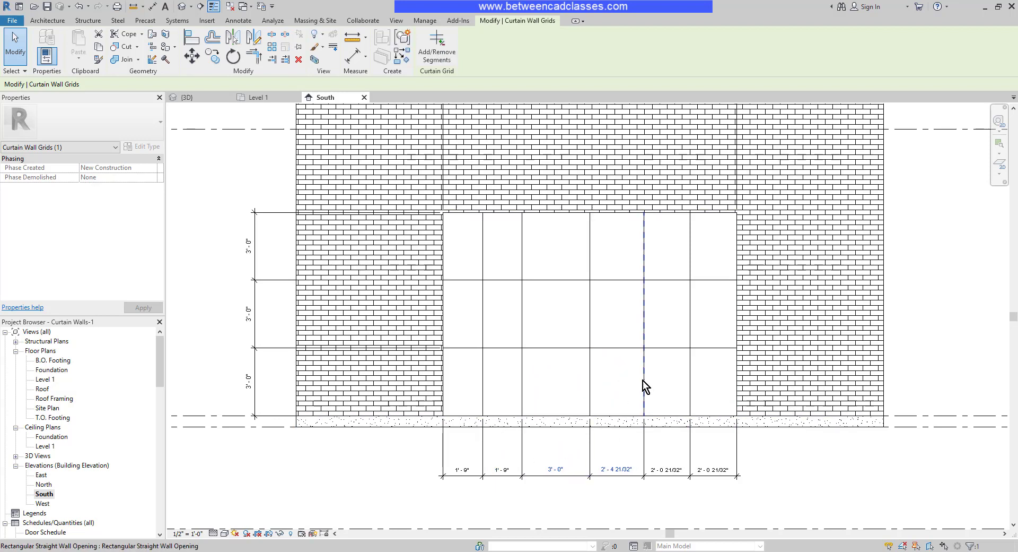
click(644, 381)
click(616, 471)
text(3)
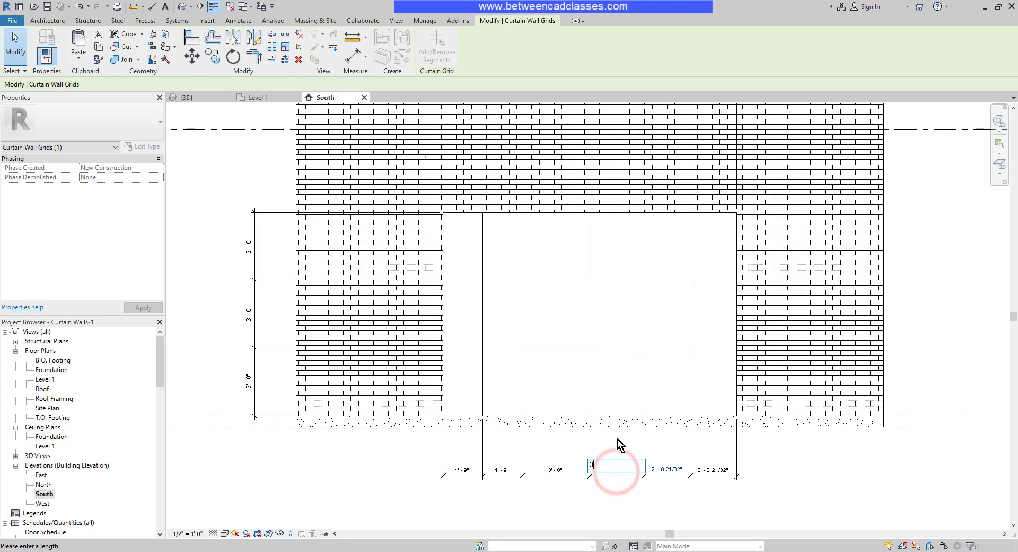
key(Return)
Step: Move the last vertical grid line on the right to make the fifth bay 1'-9" wide
click(691, 394)
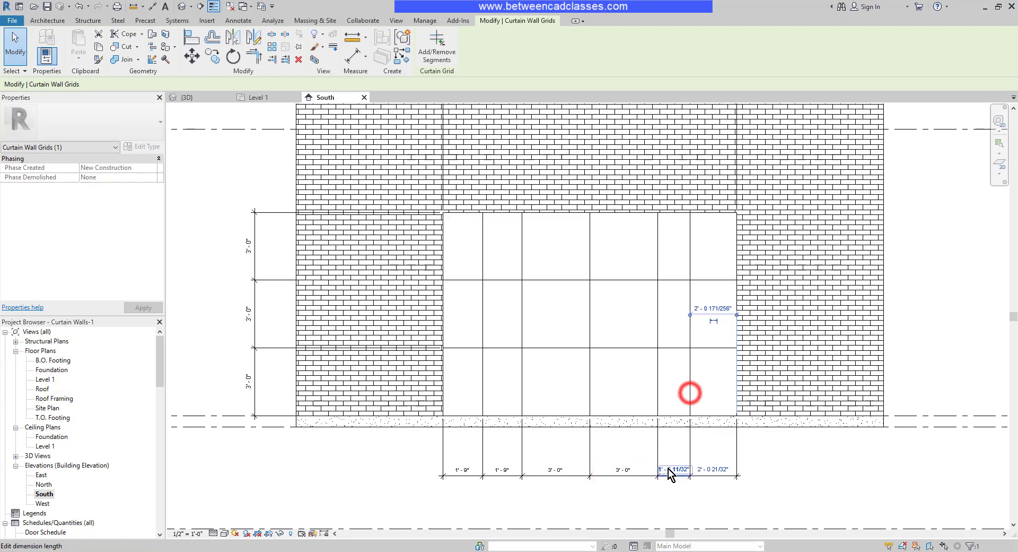
click(674, 469)
text(1 9)
key(Return)
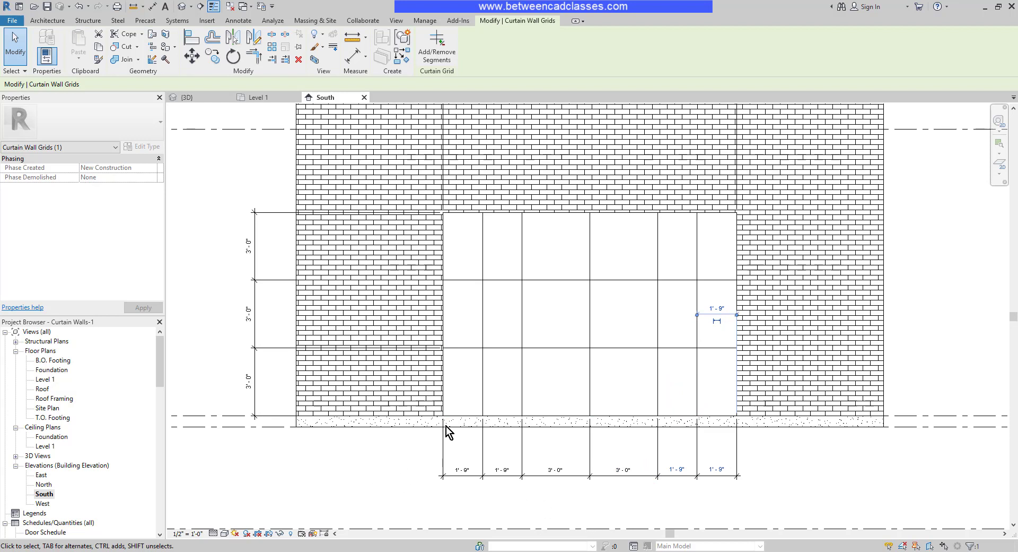
Step: Move the two horizontal grid lines so the bottom and middle rows are each 3'-6" high
click(534, 347)
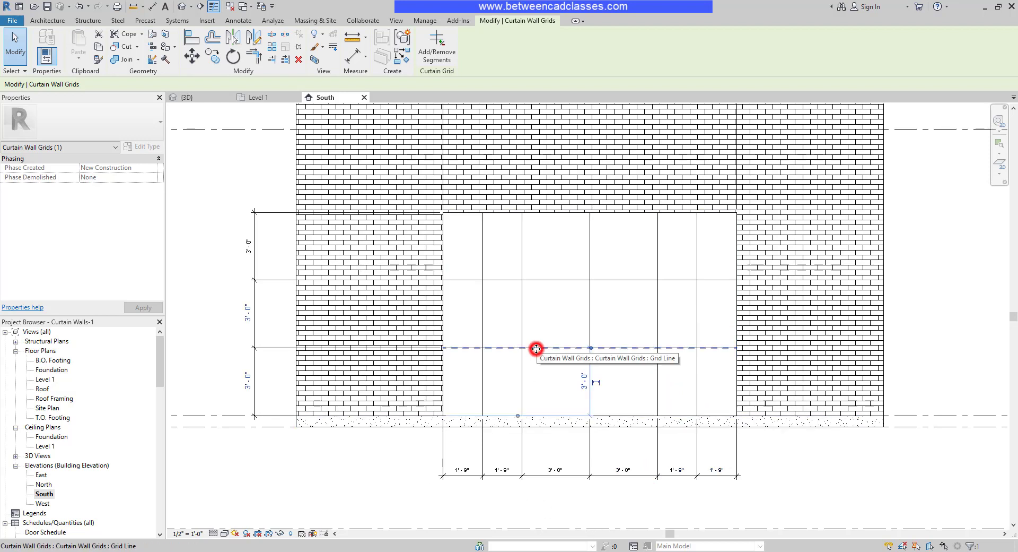
click(248, 383)
text(3 6)
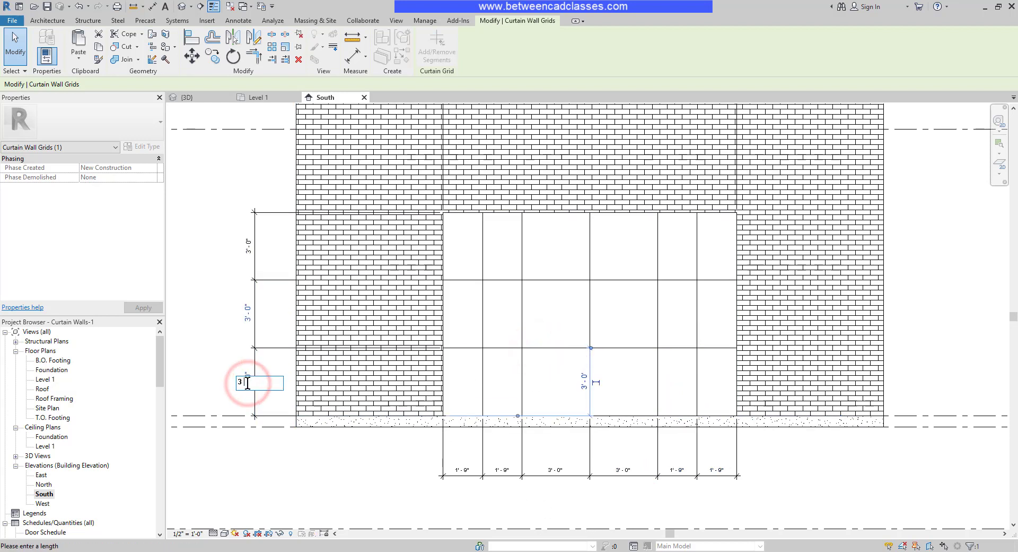
key(Return)
click(546, 280)
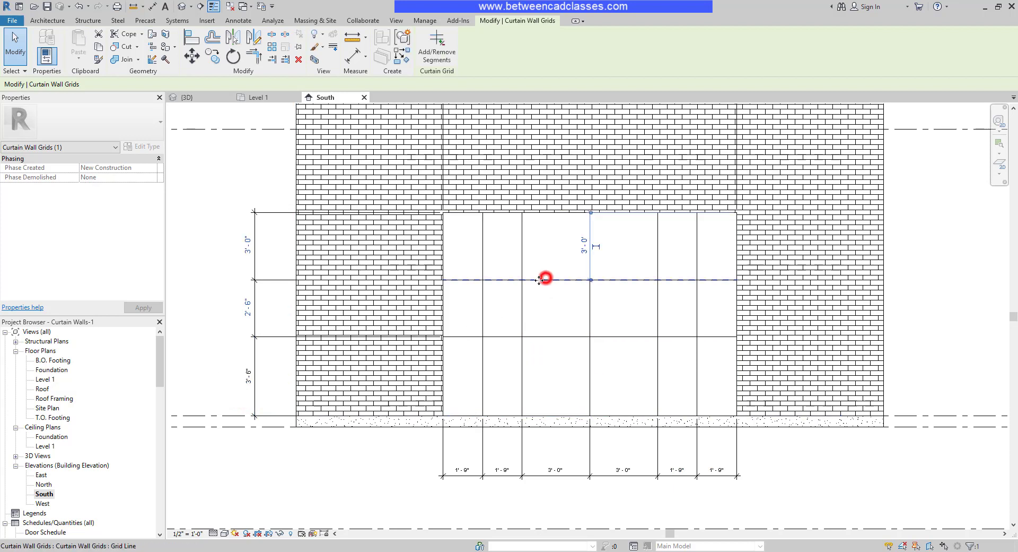
click(248, 307)
text(3 6)
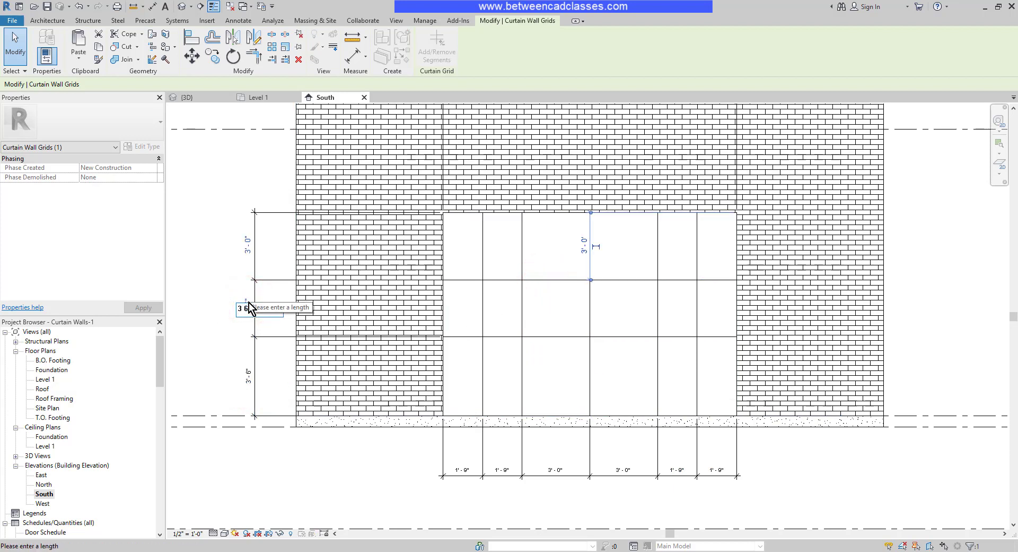
key(Return)
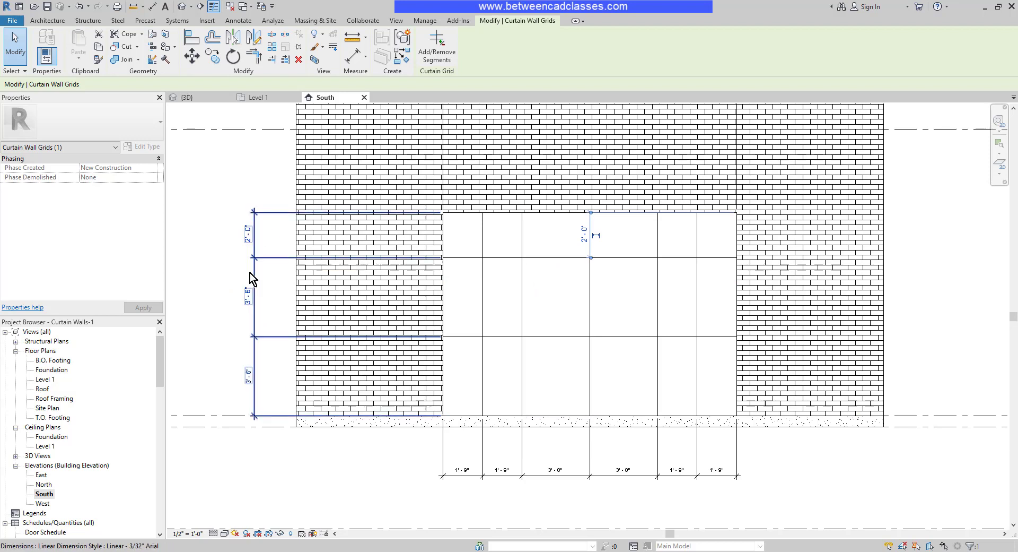
click(359, 476)
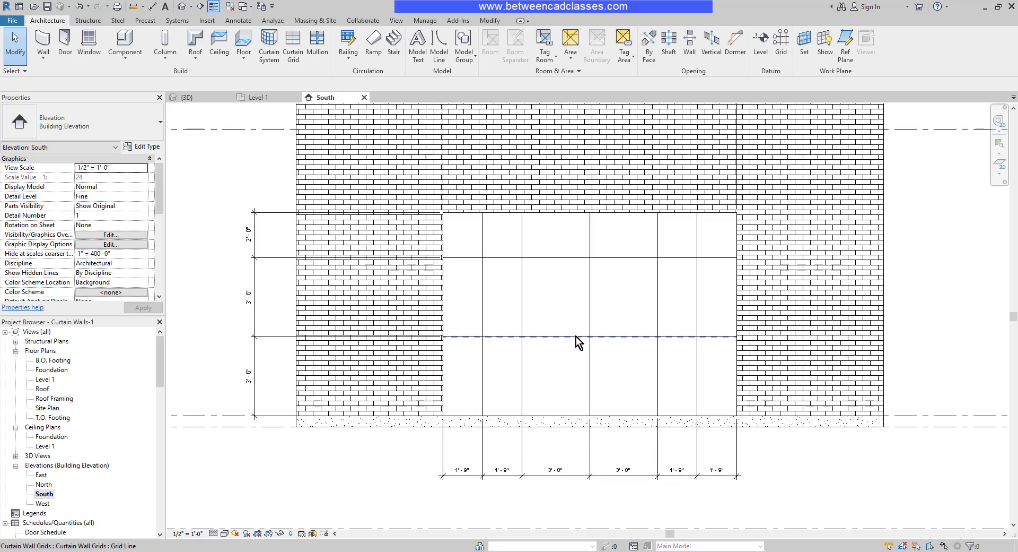
Step: Remove the two middle segments of the curtain wall's lower horizontal grid line, across the two 3' wide bays
click(627, 336)
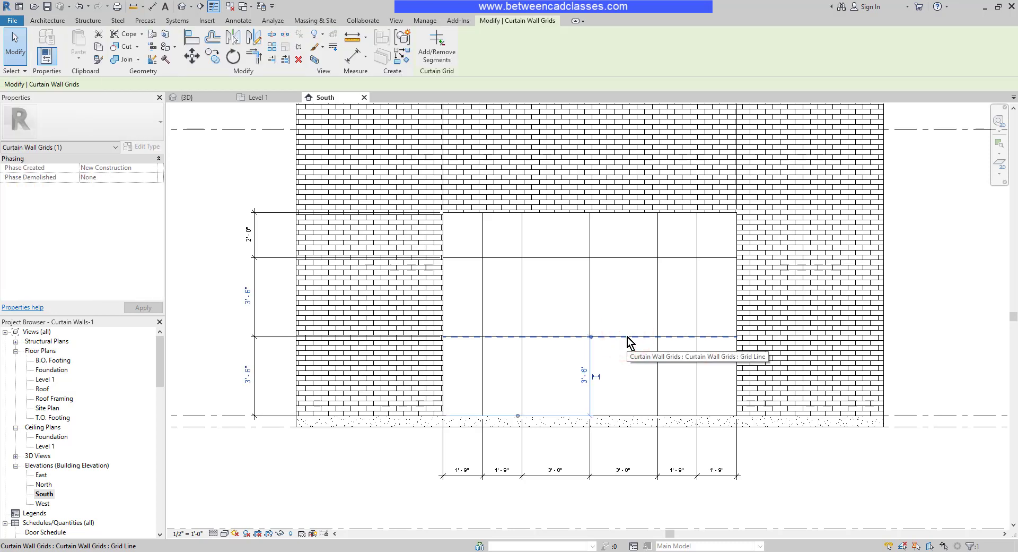
click(438, 51)
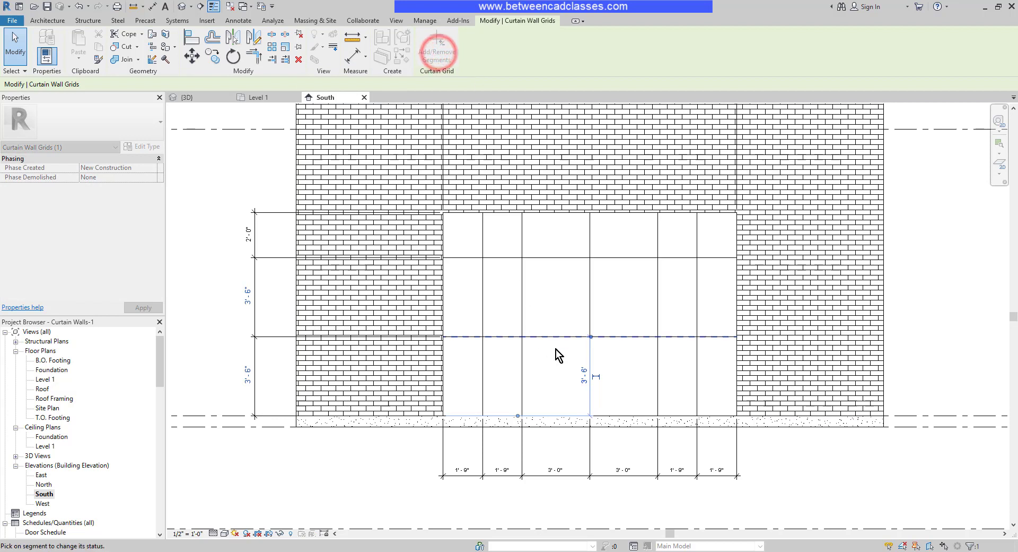
click(562, 336)
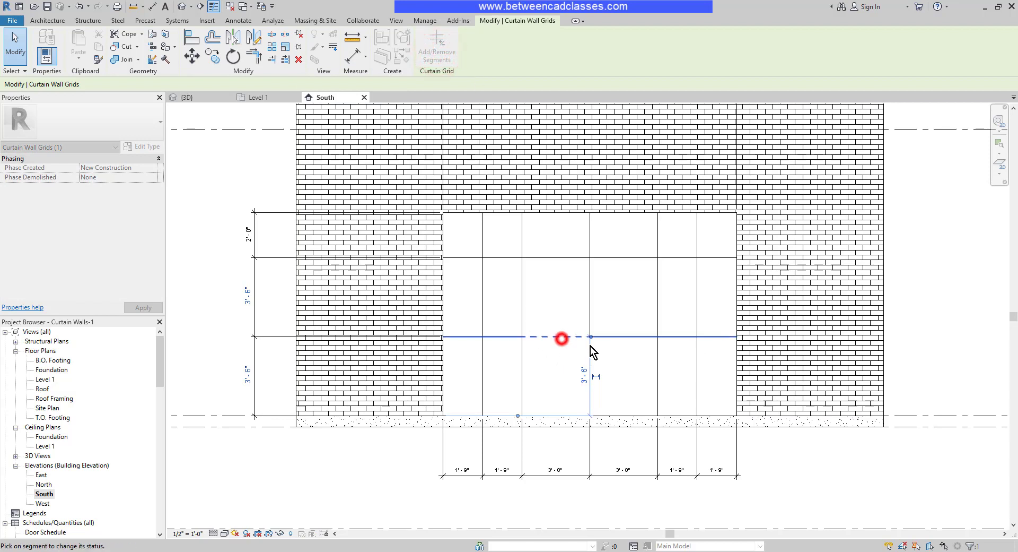
click(625, 337)
key(Escape)
key(Escape)
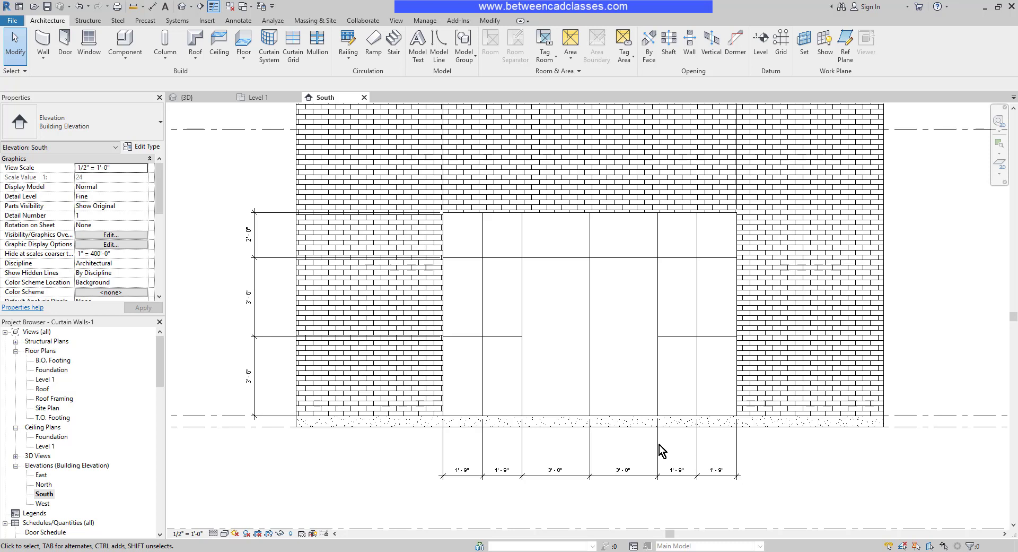
click(66, 45)
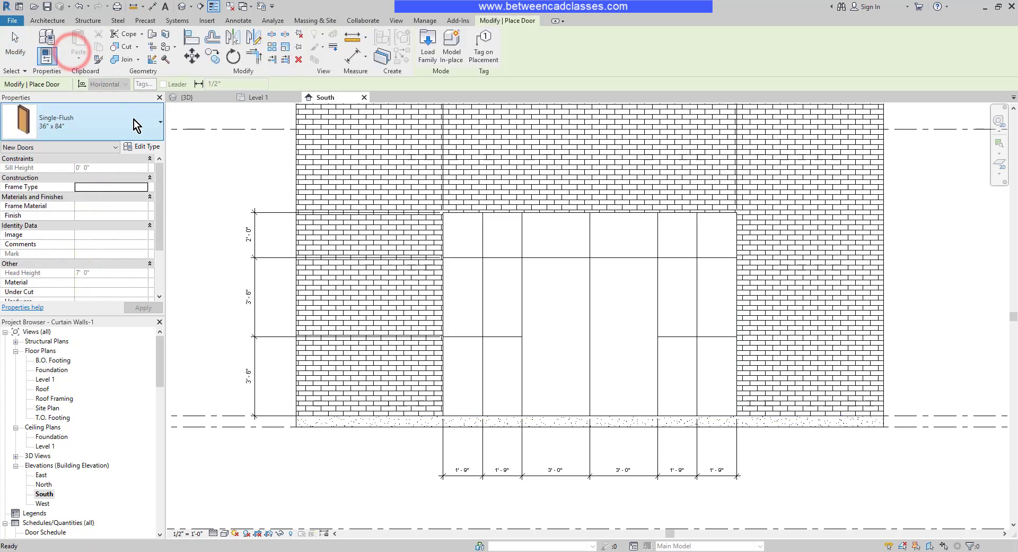
click(147, 125)
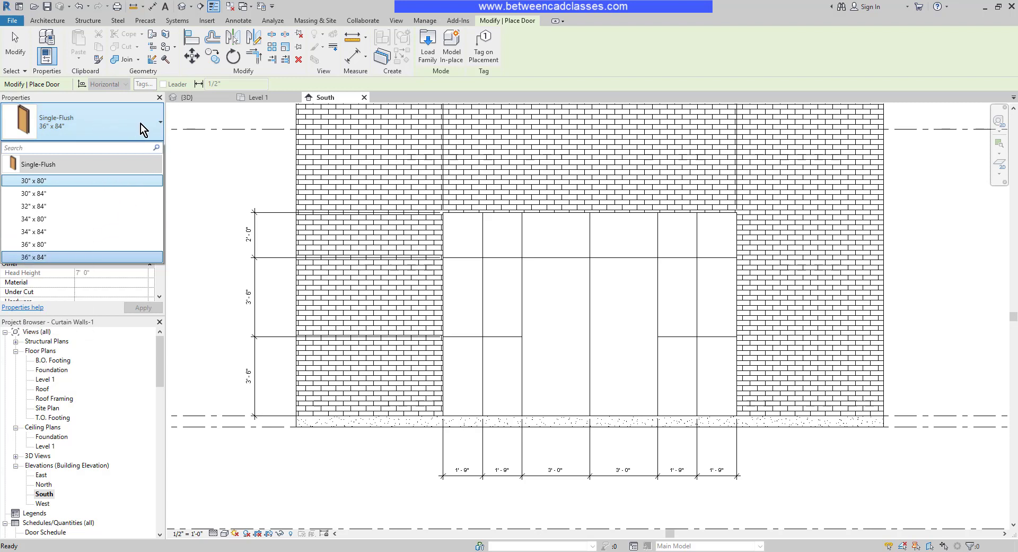
key(Escape)
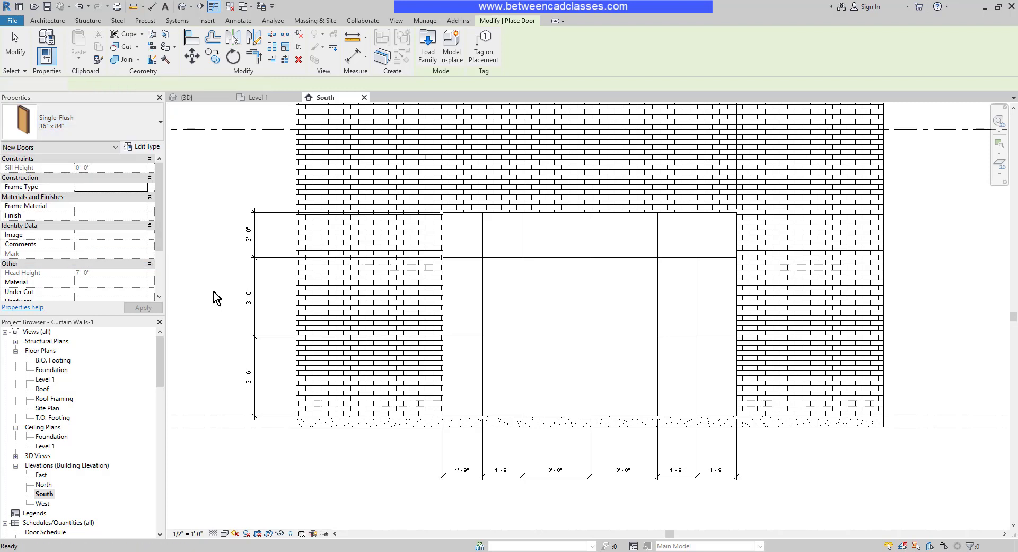
key(Escape)
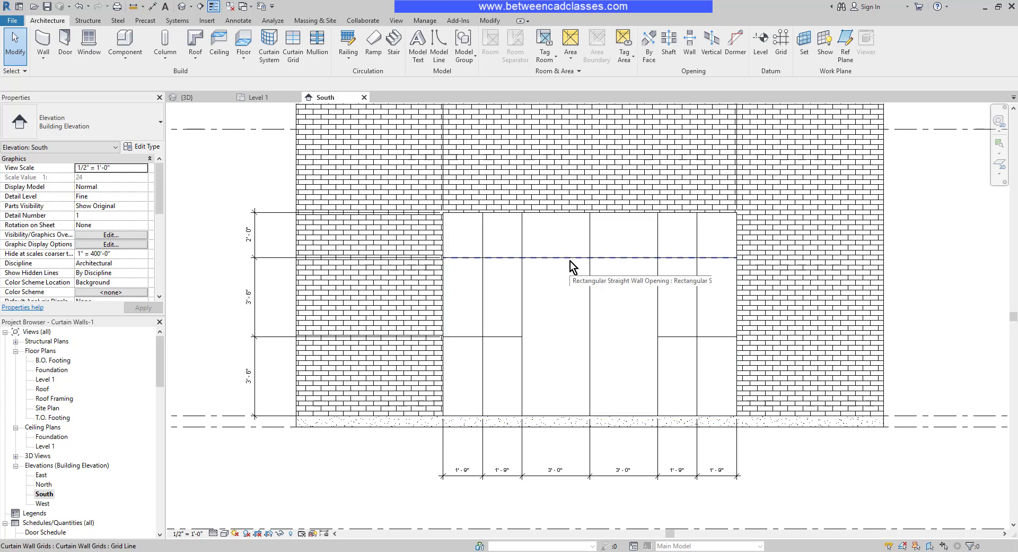
Step: Change the glazed panel below the upper grid line in the left 3' bay to the Door-Curtain-Wall-Single-Glass type
key(Tab)
key(Tab)
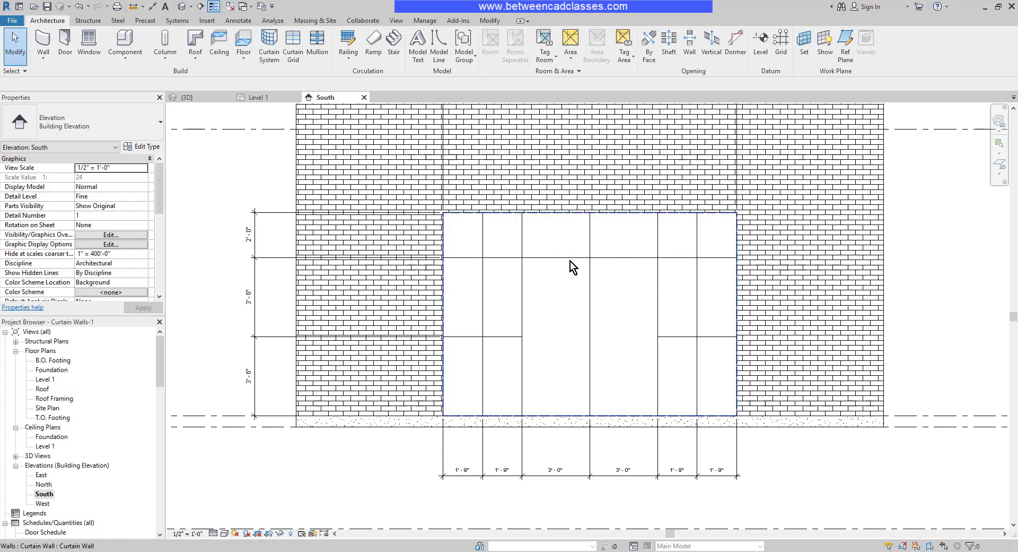
key(Tab)
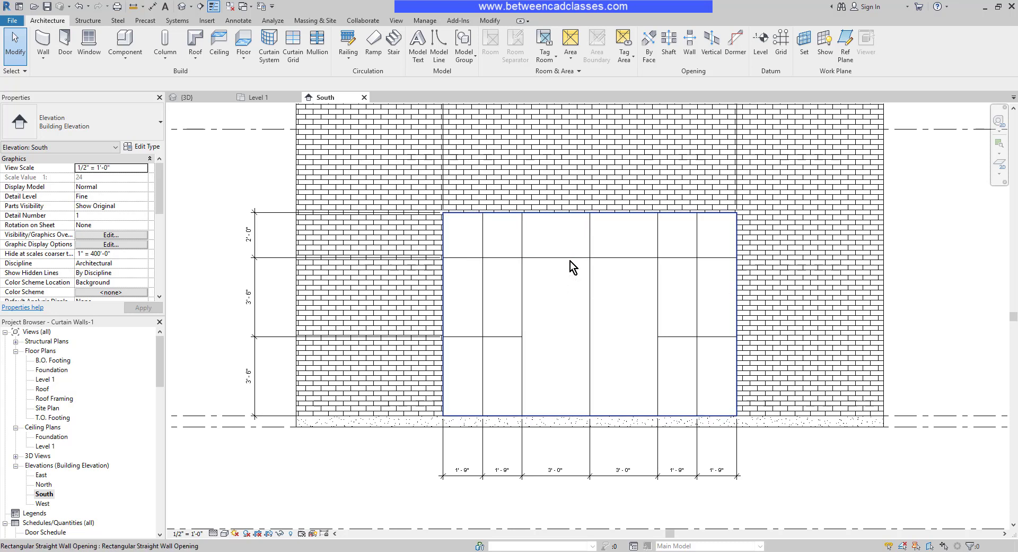
key(Tab)
click(571, 261)
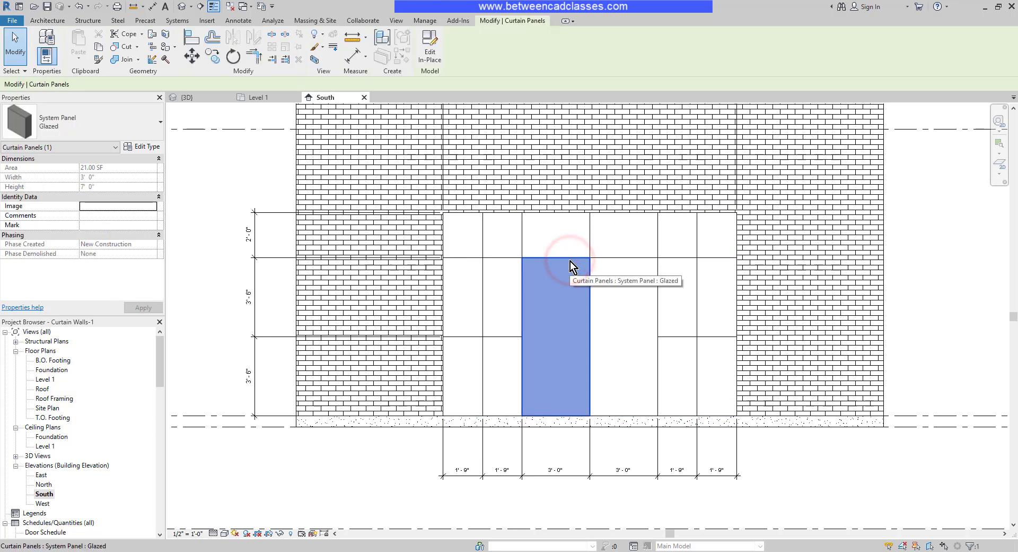
click(137, 126)
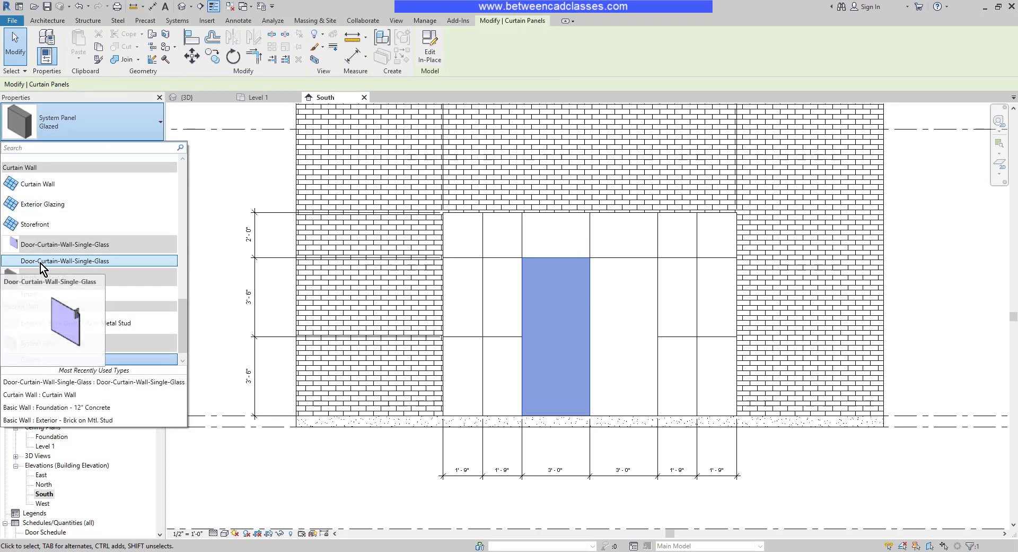
click(107, 260)
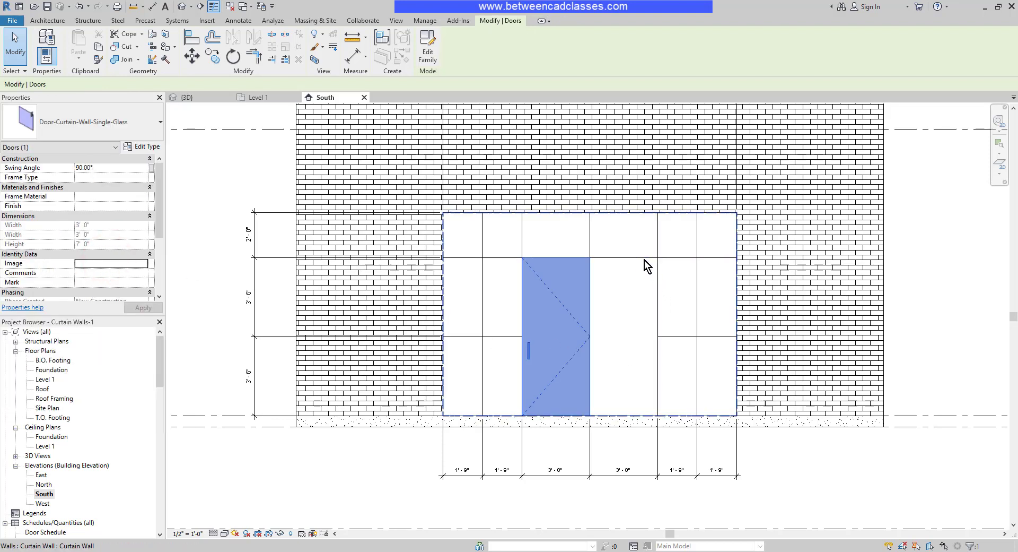
Step: Change the matching glazed panel in the right 3' bay to the Door-Curtain-Wall-Single-Glass type
key(Tab)
key(Tab)
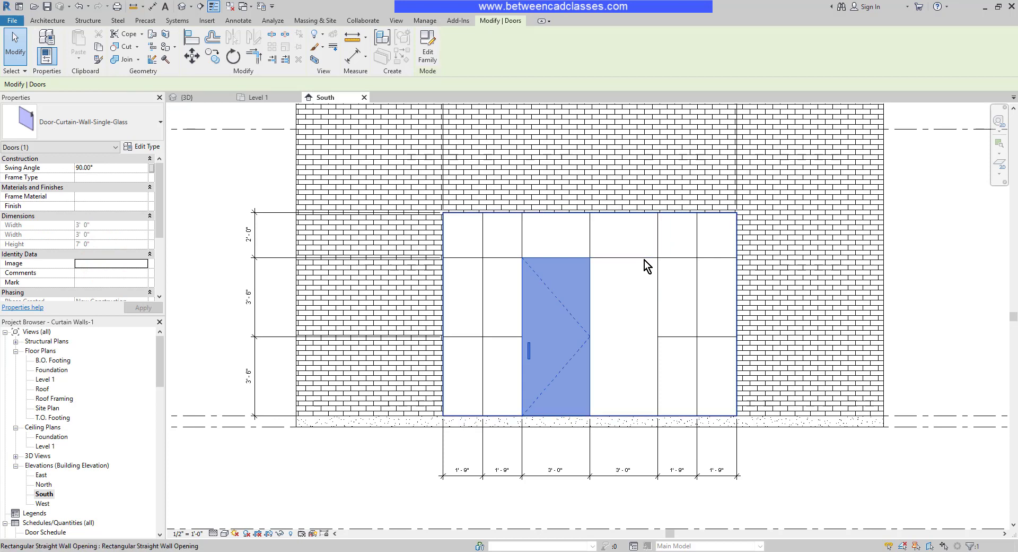
click(645, 260)
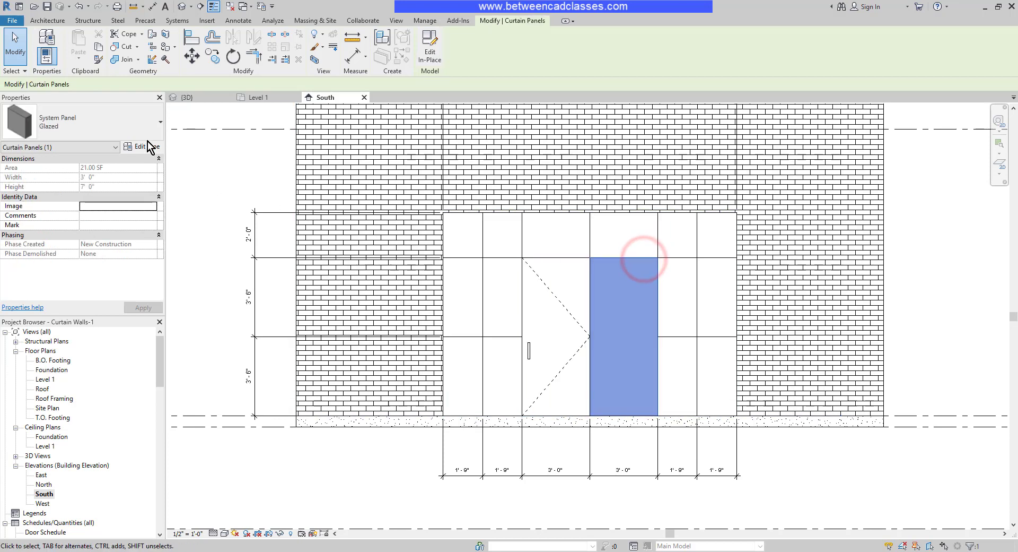
click(107, 123)
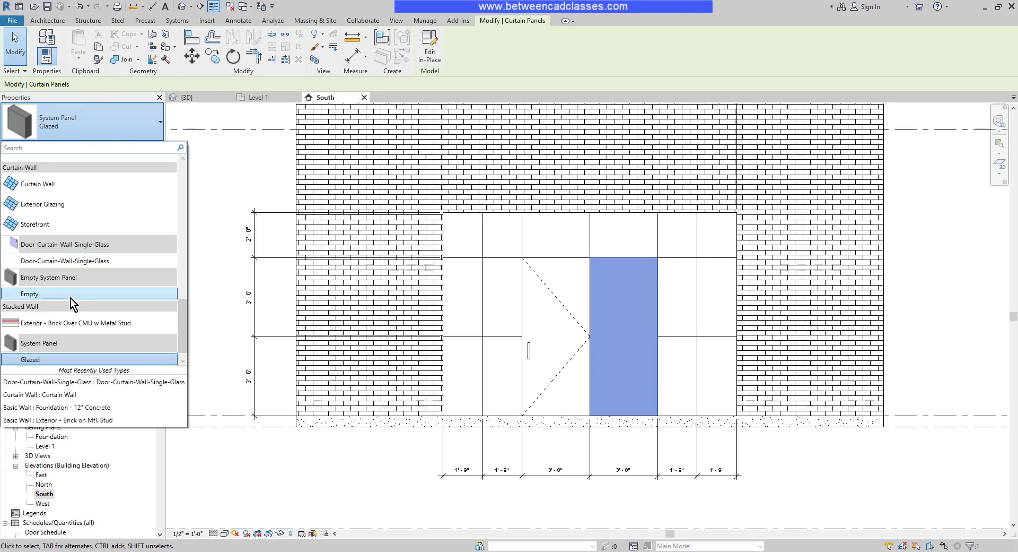
click(81, 260)
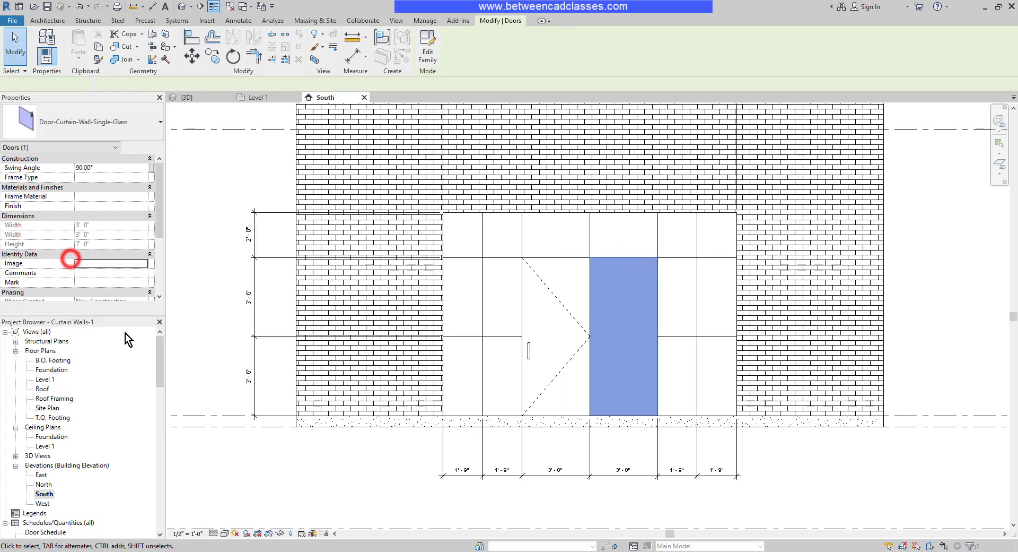
click(314, 491)
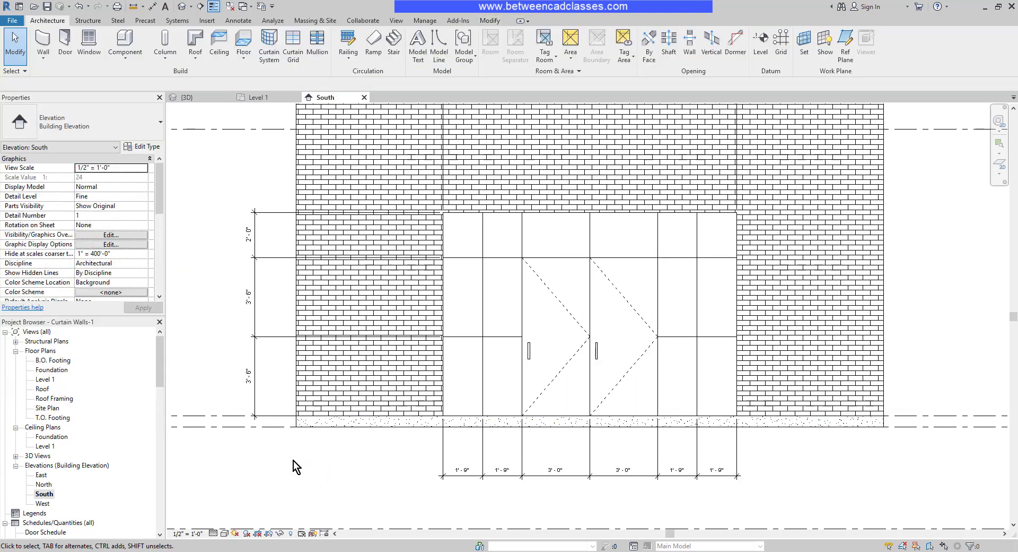
Step: In the Level 1 floor plan, flip the left door's hand so the two doors form a mirrored pair
click(260, 100)
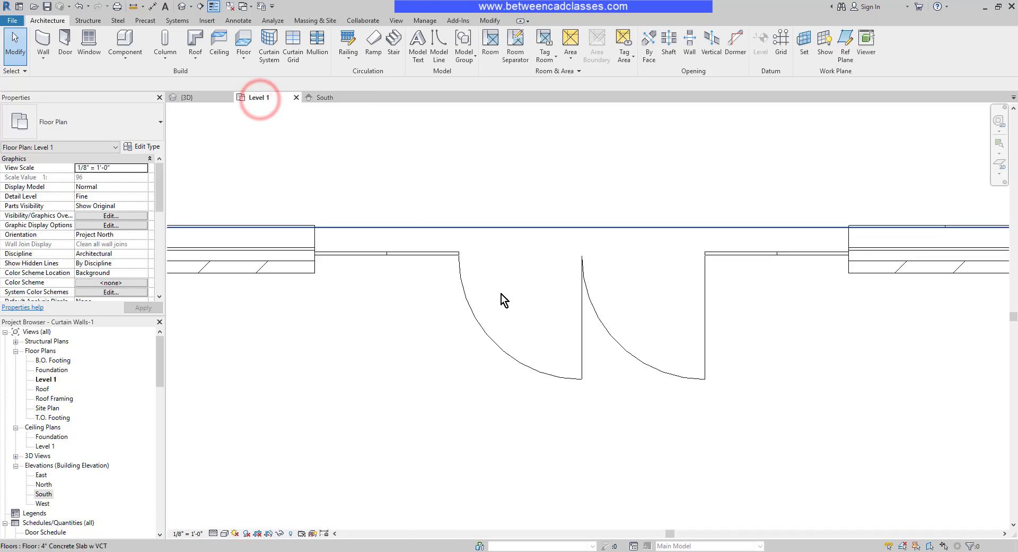
click(559, 378)
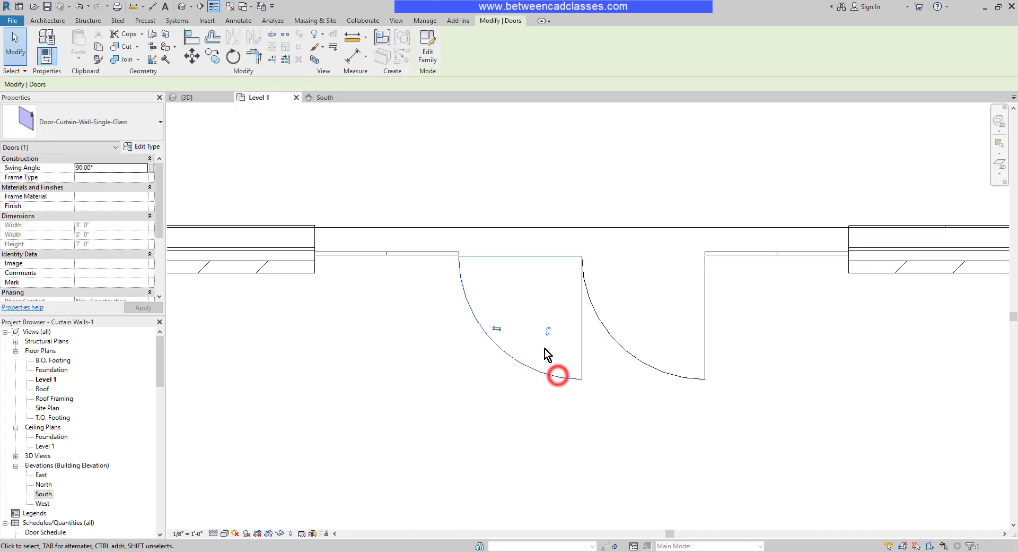
click(493, 330)
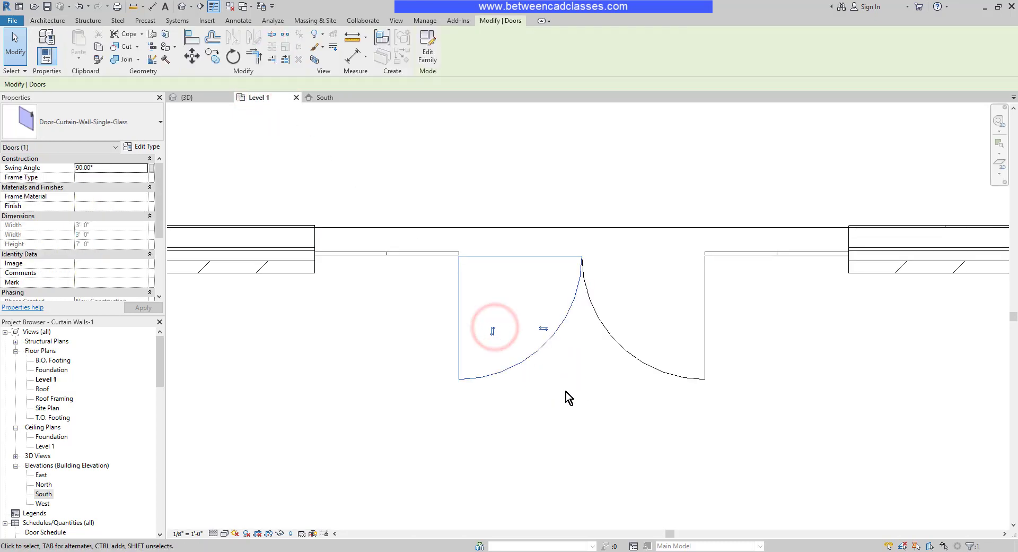
click(565, 392)
Step: In the South elevation, place 1.5" x 2.5" Rectangular mullions along the curtain wall's top edge and upper horizontal grid line
click(330, 97)
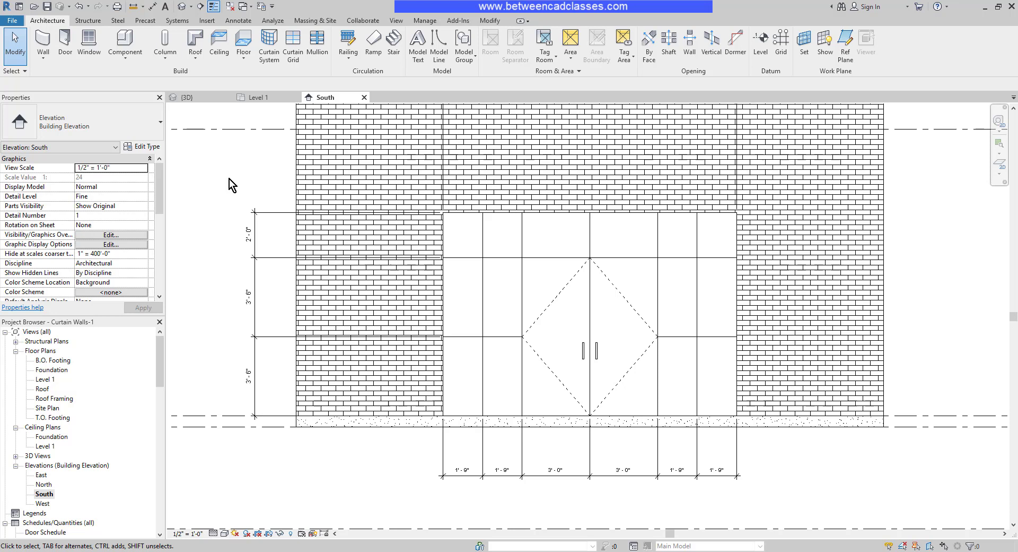
click(318, 54)
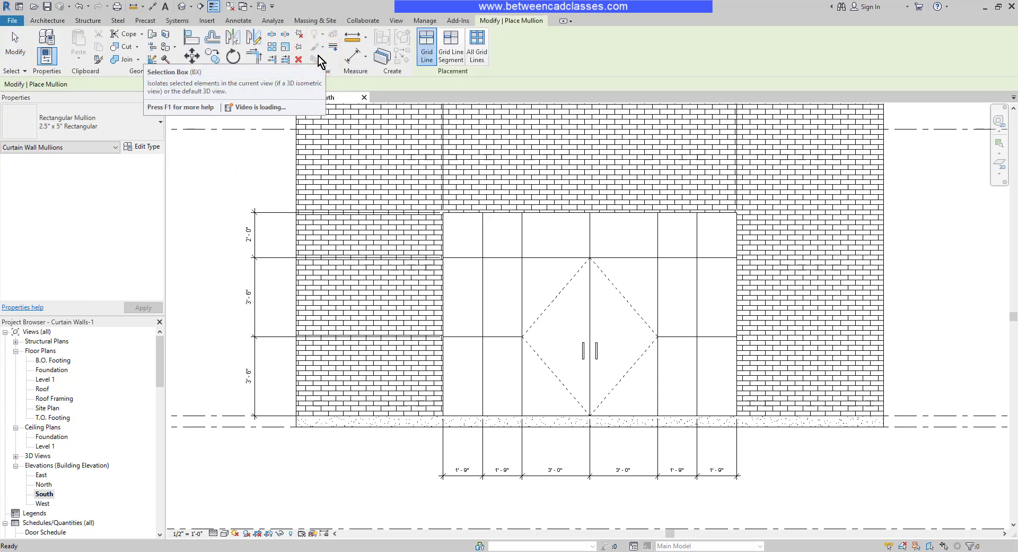
click(121, 123)
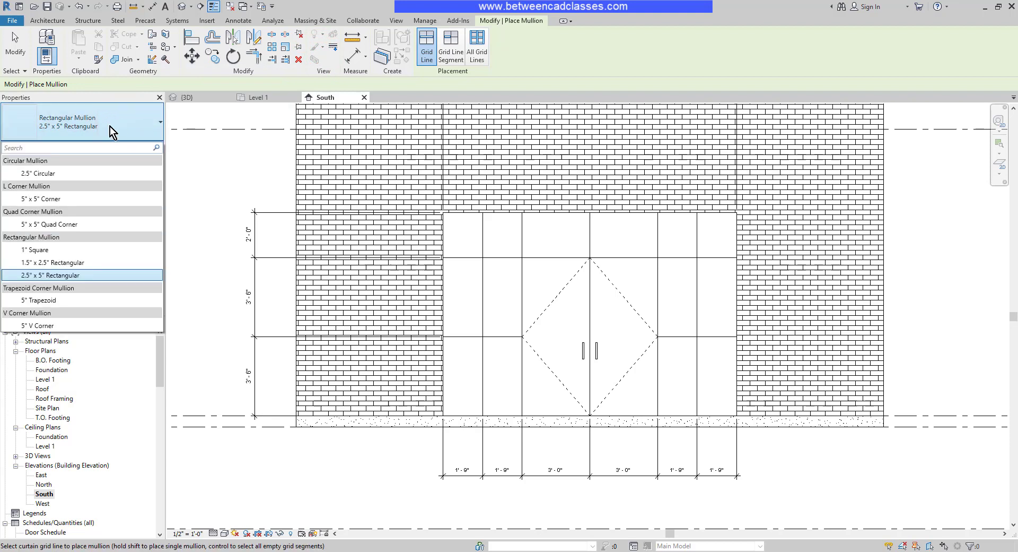
click(81, 262)
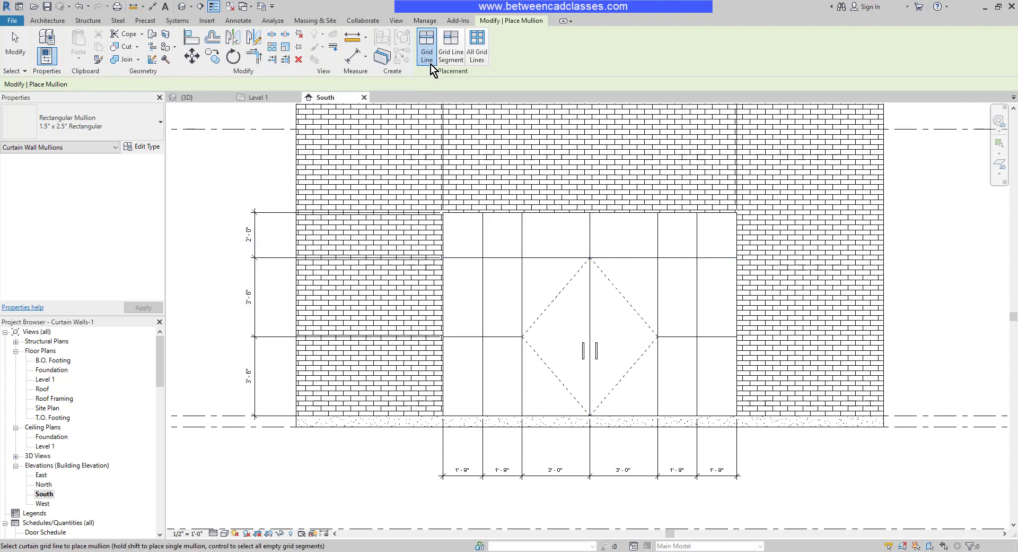
click(468, 218)
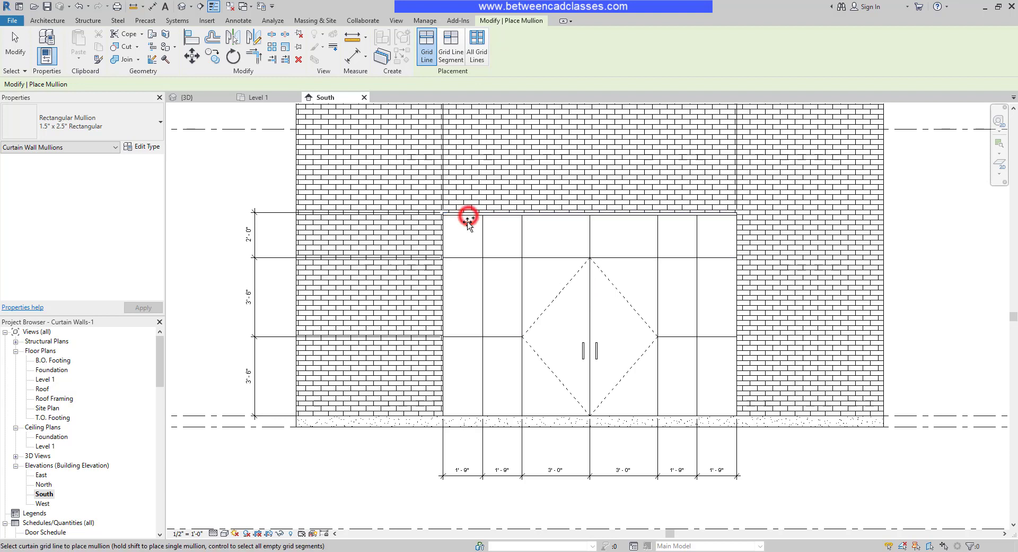
click(461, 256)
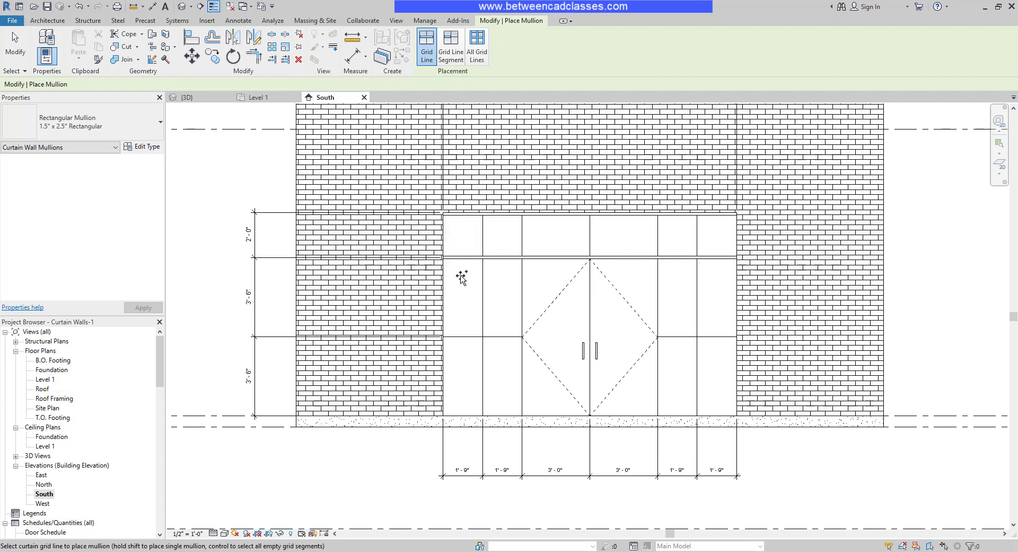
Step: Place full-height mullions on the curtain wall's left edge and on every vertical grid line except the one between the doors
click(445, 289)
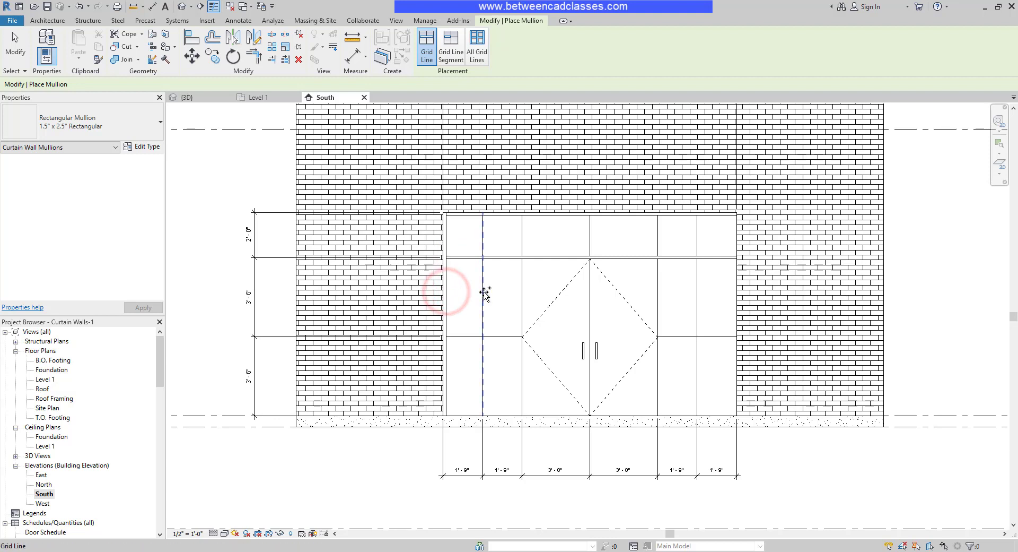
click(483, 292)
click(521, 291)
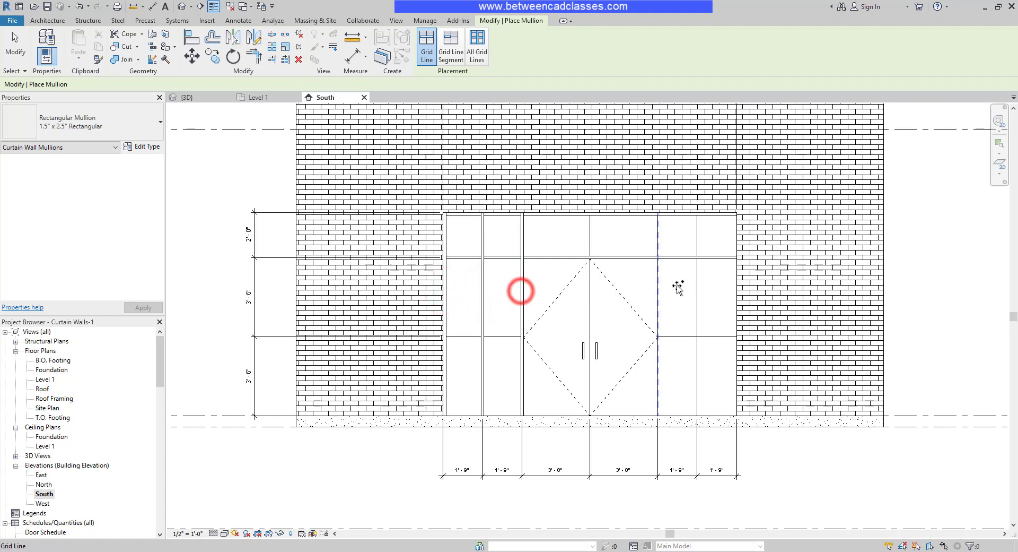
click(658, 290)
click(695, 289)
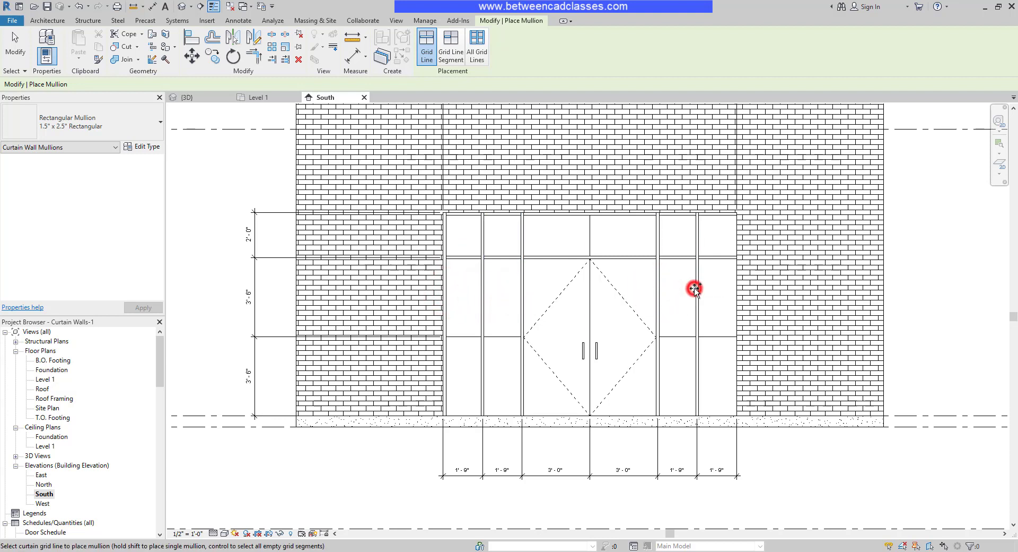
Step: Place single-segment mullions on the four remaining lower horizontal grid segments and on the vertical segment above the doors
click(449, 53)
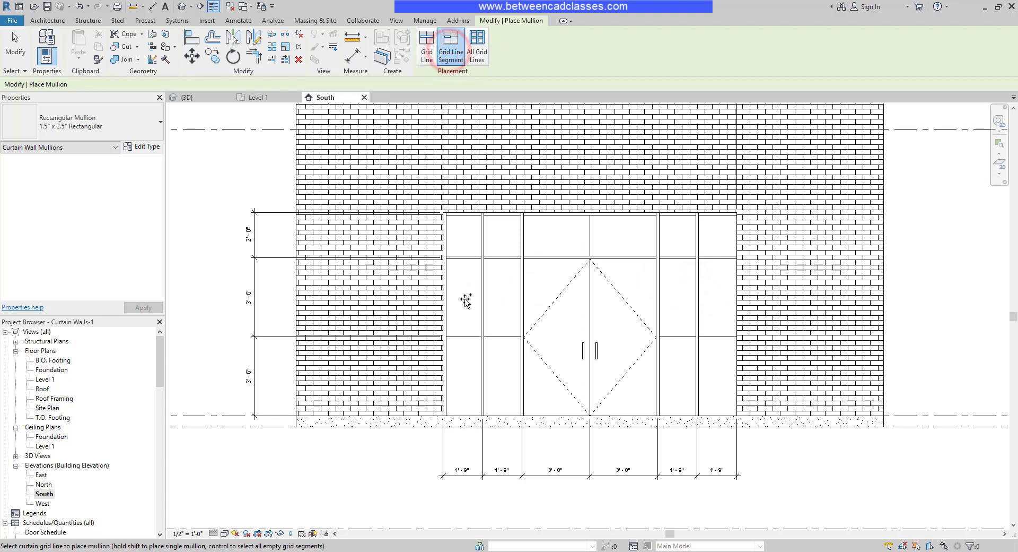
click(461, 337)
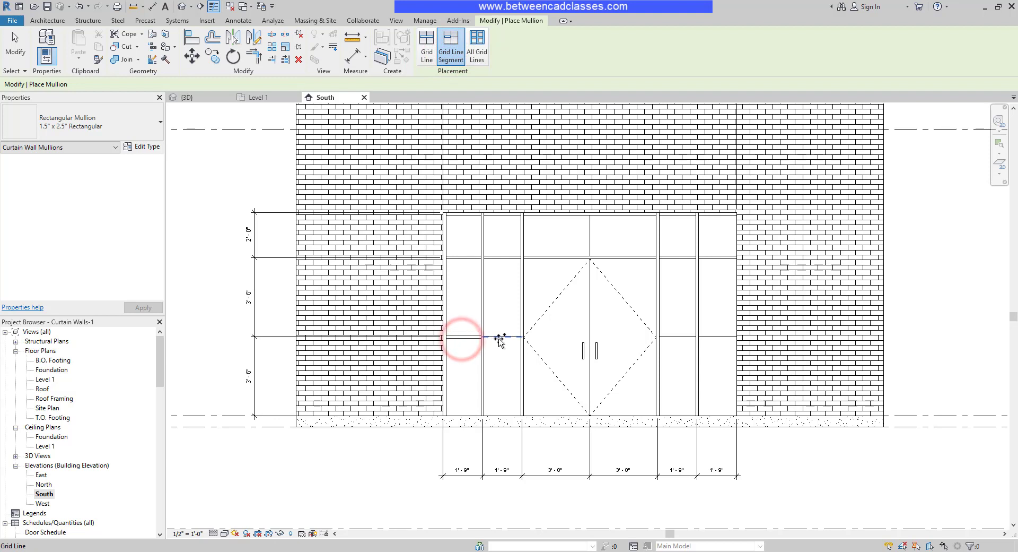
click(499, 337)
click(679, 336)
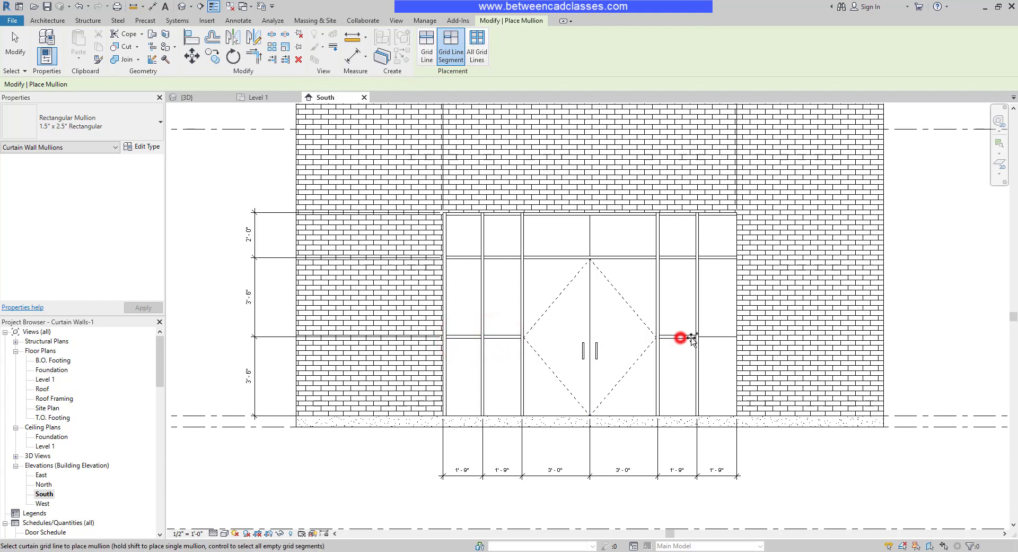
click(716, 337)
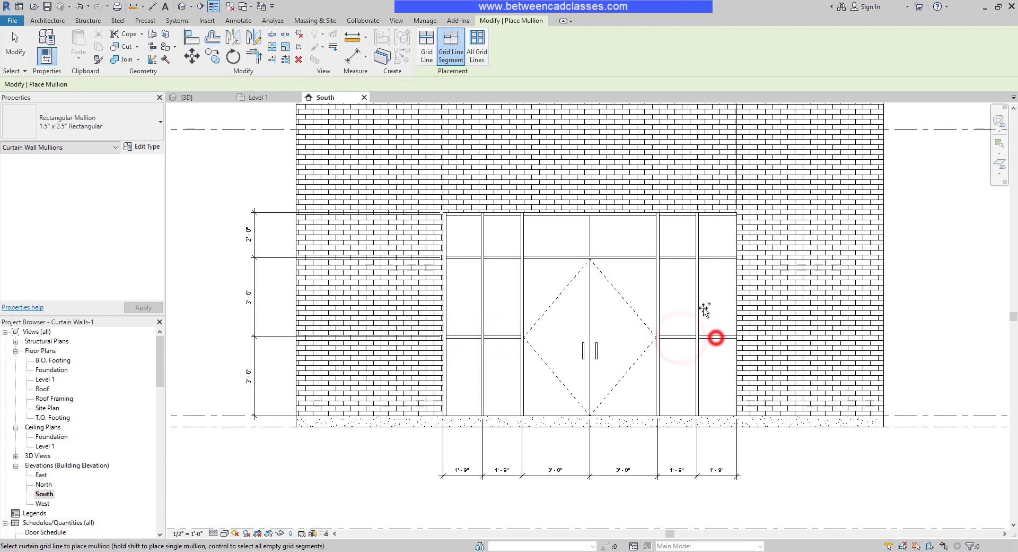
click(591, 231)
Step: Place single-segment mullions along the bottom edge of the four 1'-9" side bays, leaving the door bays without a sill mullion
click(463, 414)
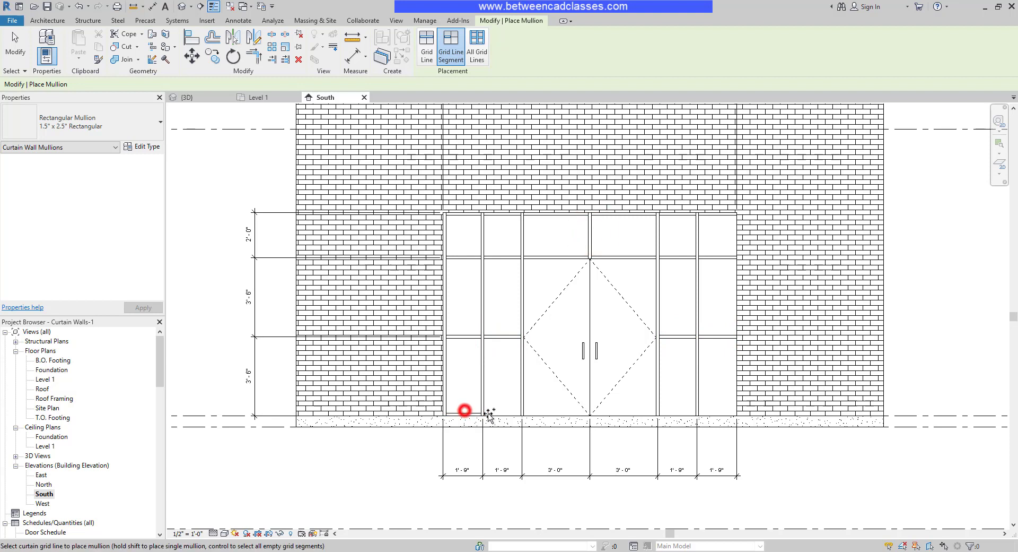
click(502, 415)
click(672, 414)
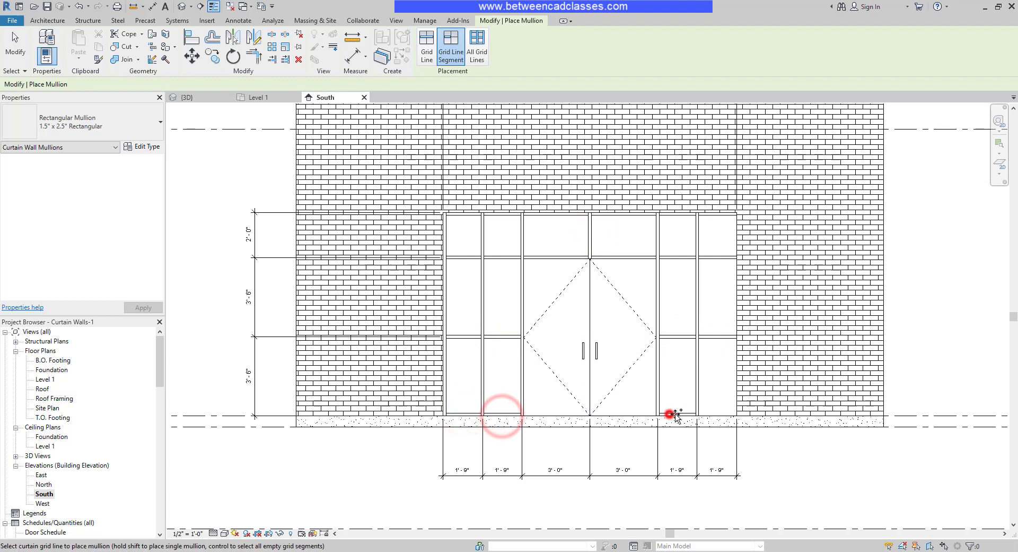
click(718, 415)
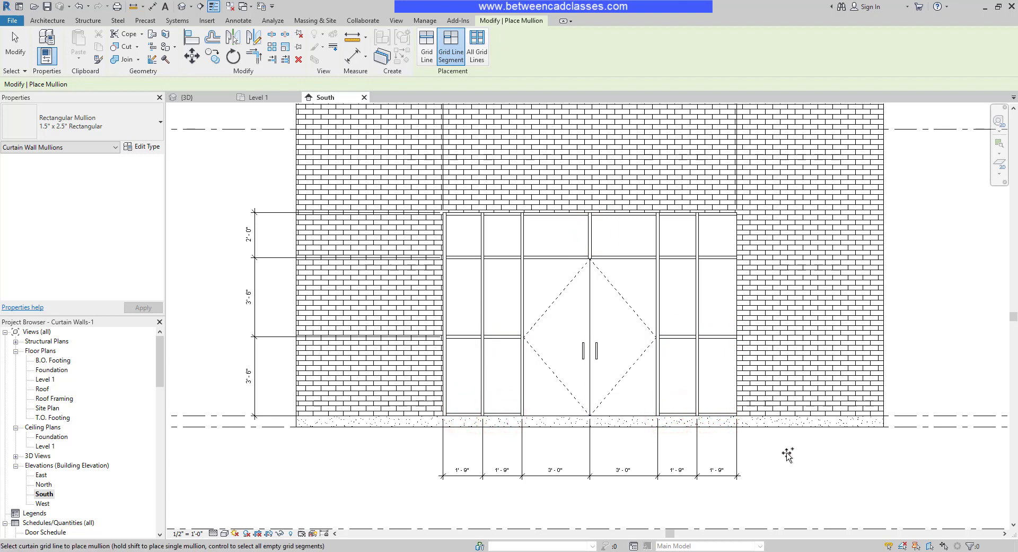
key(Escape)
Step: Examine the curtain wall with its doors and mullions up close in the 3D view
click(194, 99)
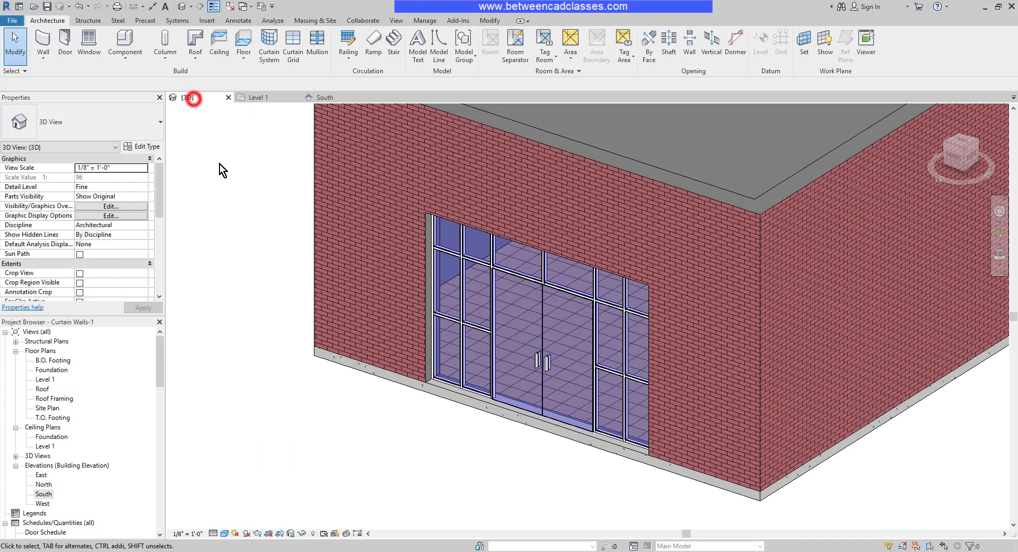
scroll(523, 463, up, 1)
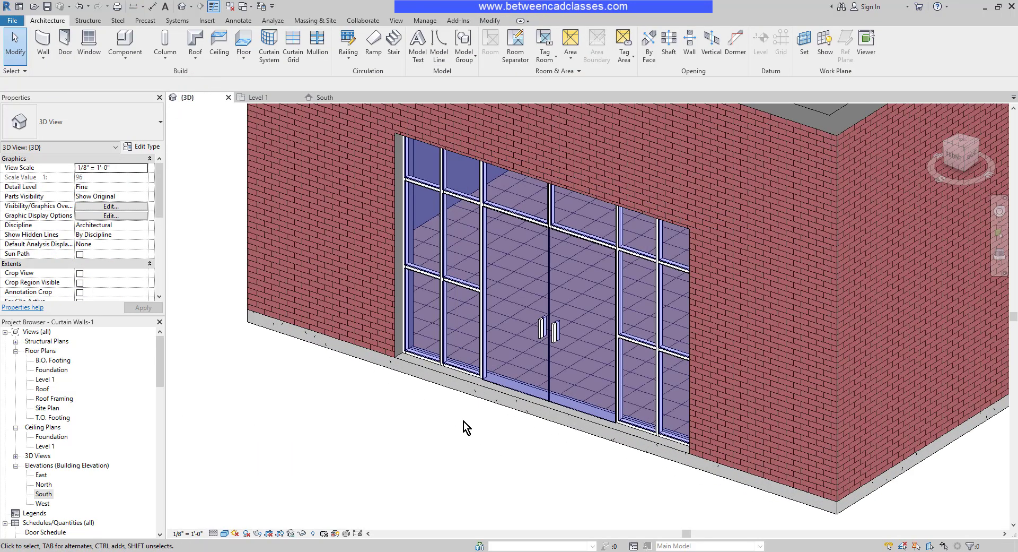
scroll(463, 421, up, 3)
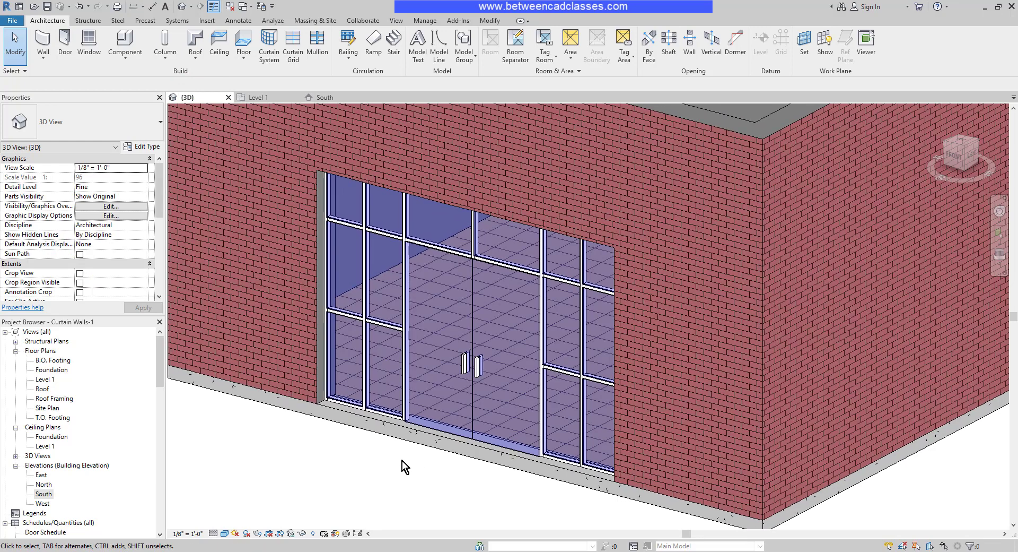